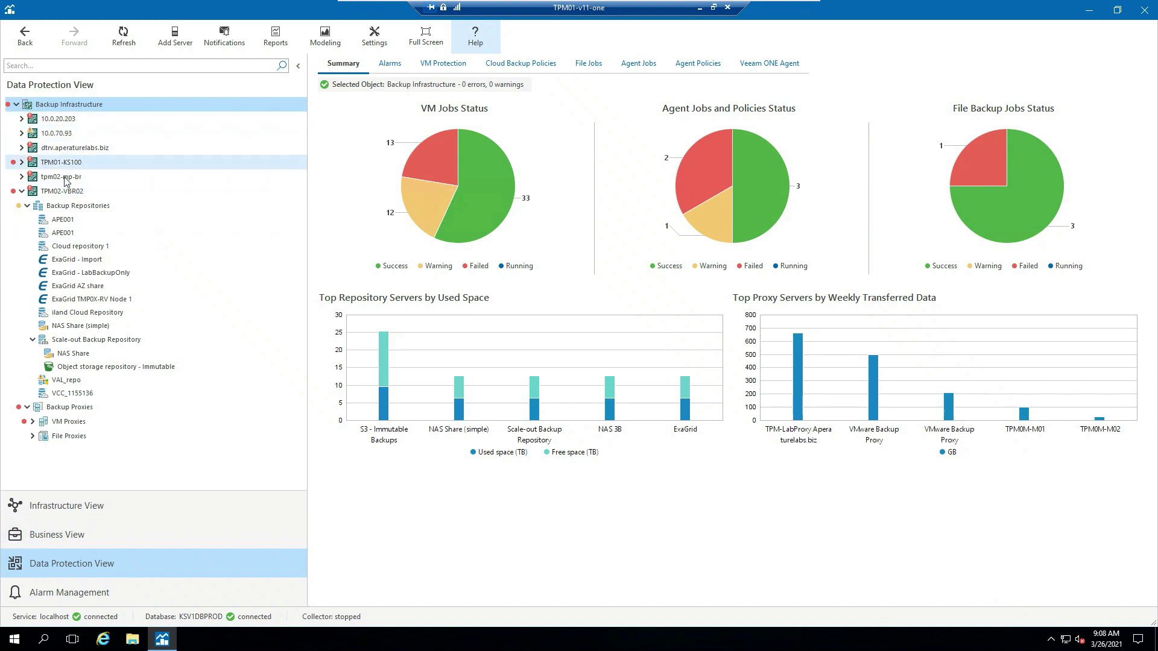
Step: List the agent jobs of the whole Backup Infrastructure, sorted by server name, with the Name column widened to show full job names
{"action": "mouse_move", "coordinate": [168, 155]}
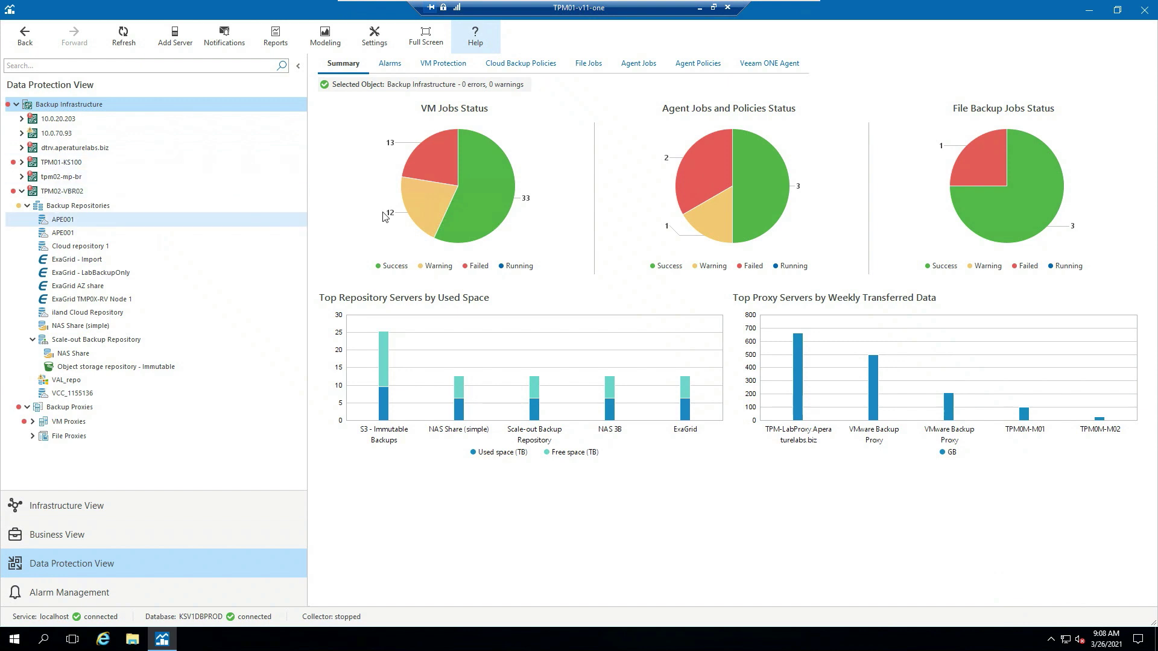
{"action": "mouse_move", "coordinate": [452, 178]}
{"action": "mouse_move", "coordinate": [508, 192]}
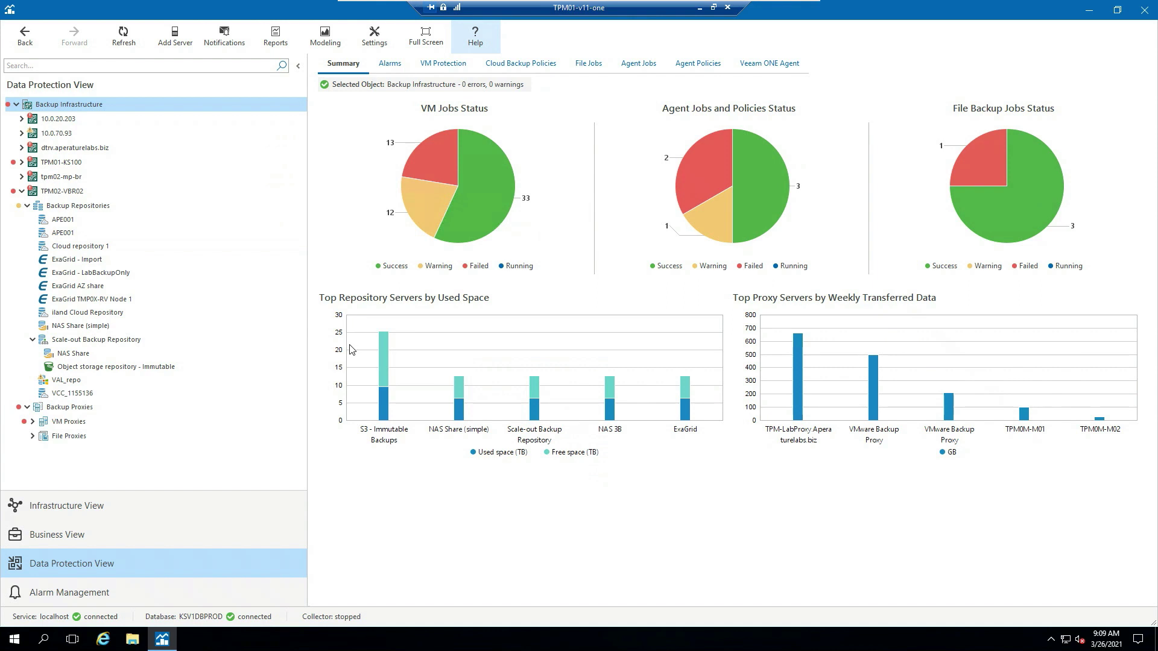
{"action": "left_click", "coordinate": [634, 65]}
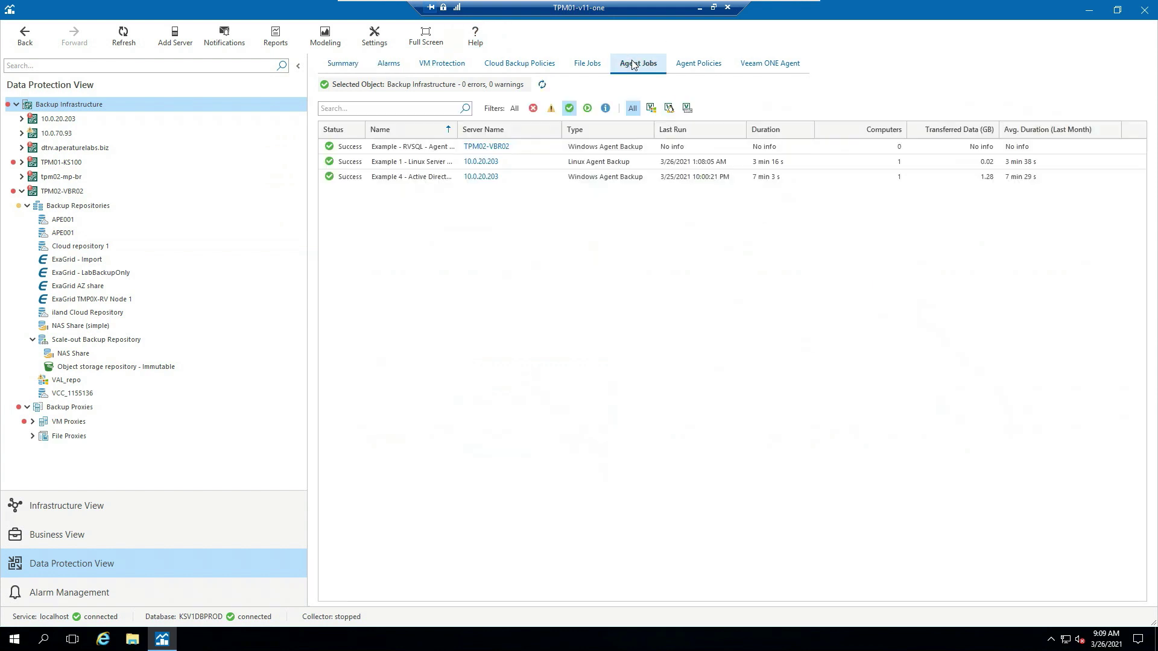
{"action": "left_click", "coordinate": [569, 129]}
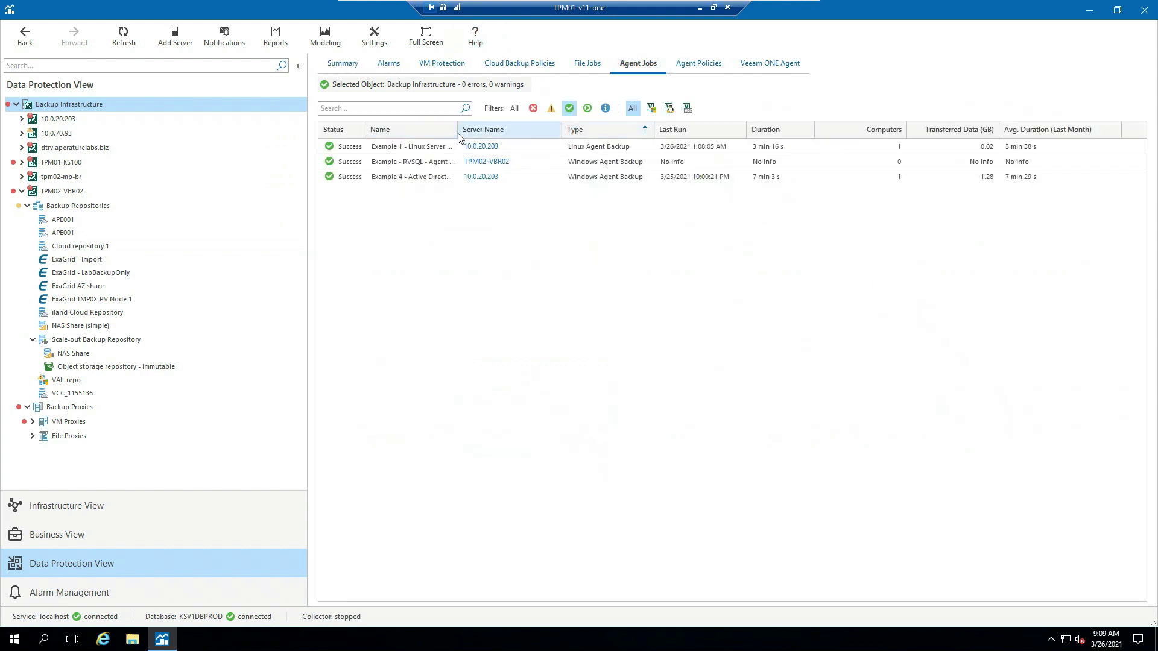
{"action": "left_click", "coordinate": [498, 130]}
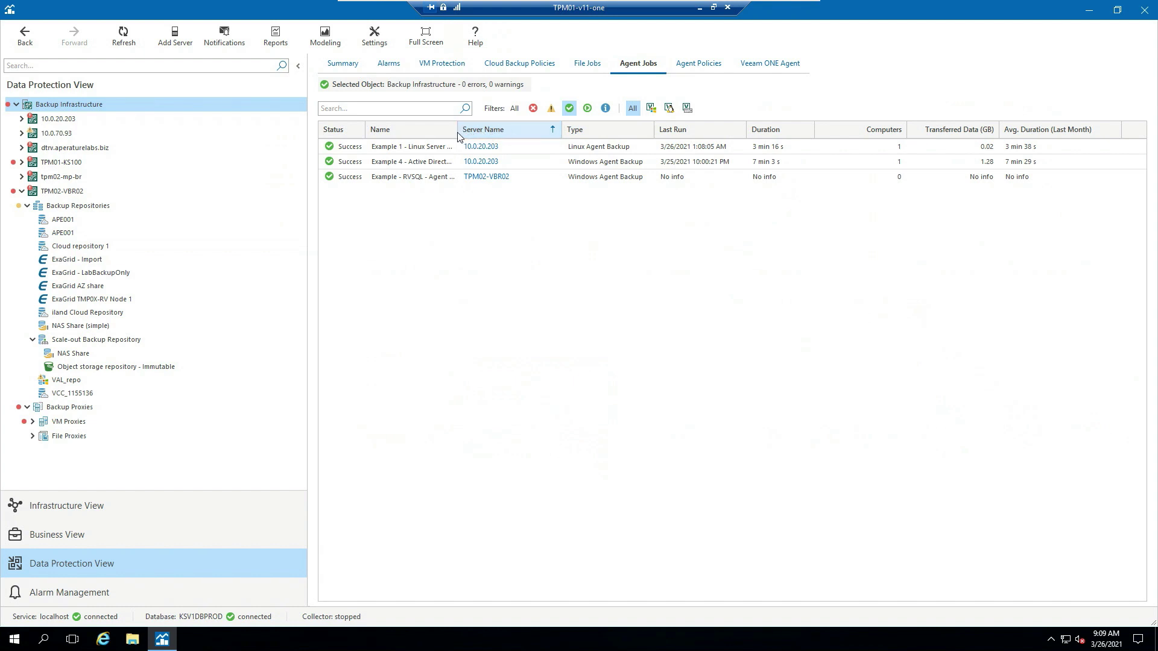
{"action": "left_click_drag", "start_coordinate": [457, 133], "coordinate": [517, 129]}
{"action": "left_click", "coordinate": [577, 150]}
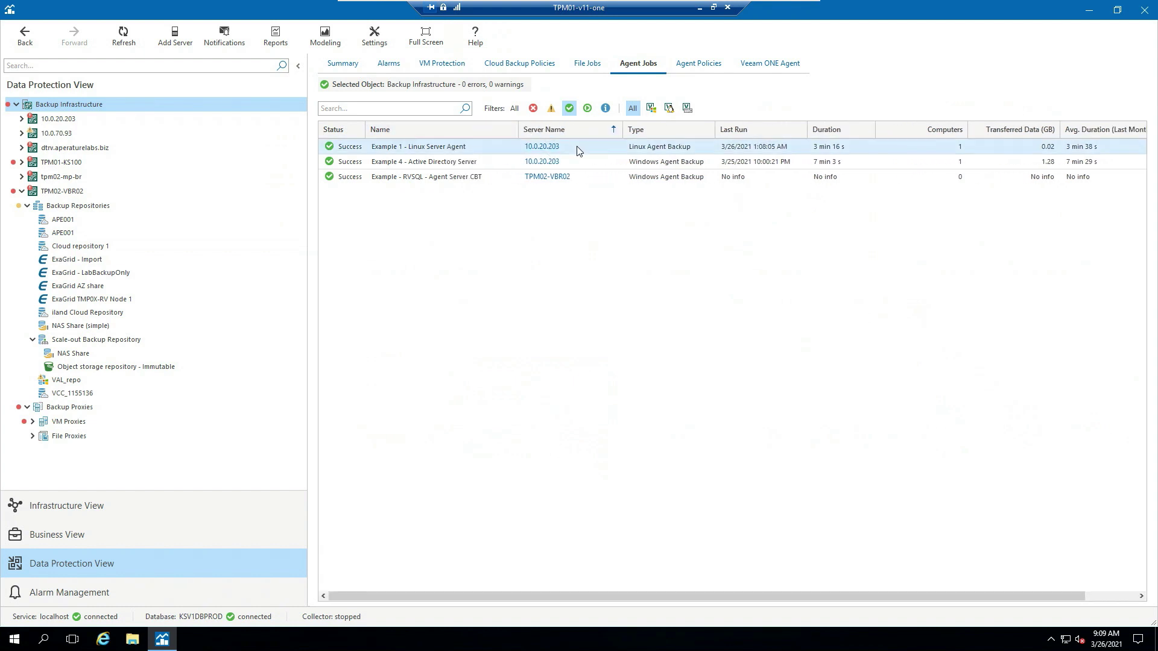
{"action": "left_click", "coordinate": [580, 160]}
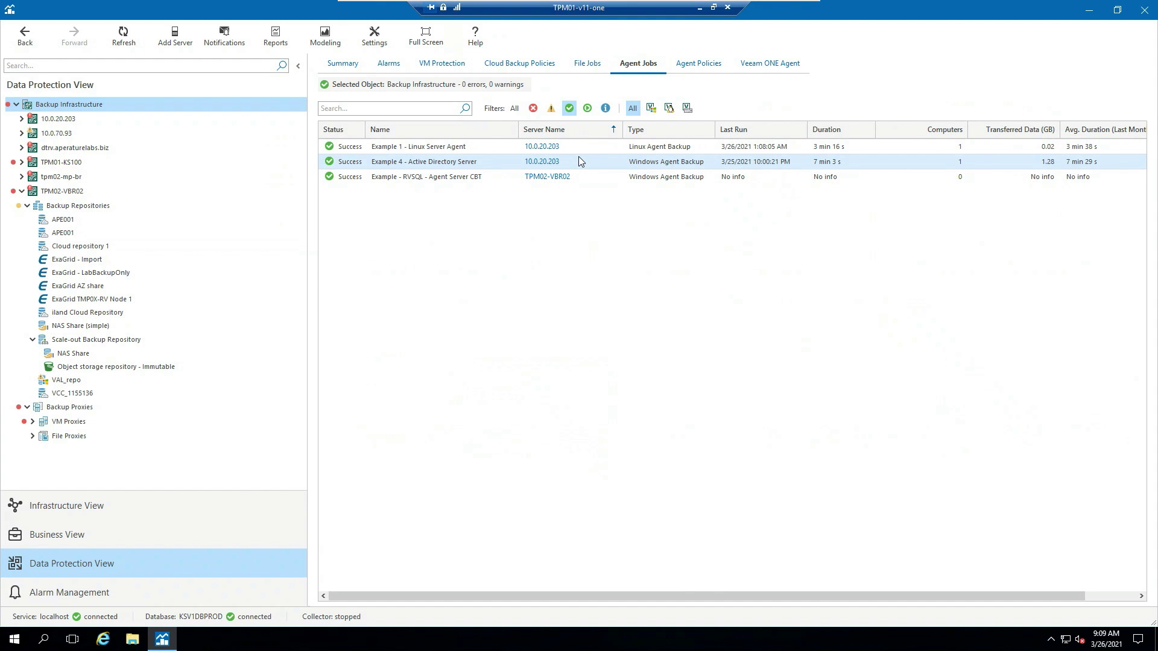
{"action": "left_click", "coordinate": [655, 148]}
{"action": "left_click", "coordinate": [675, 177]}
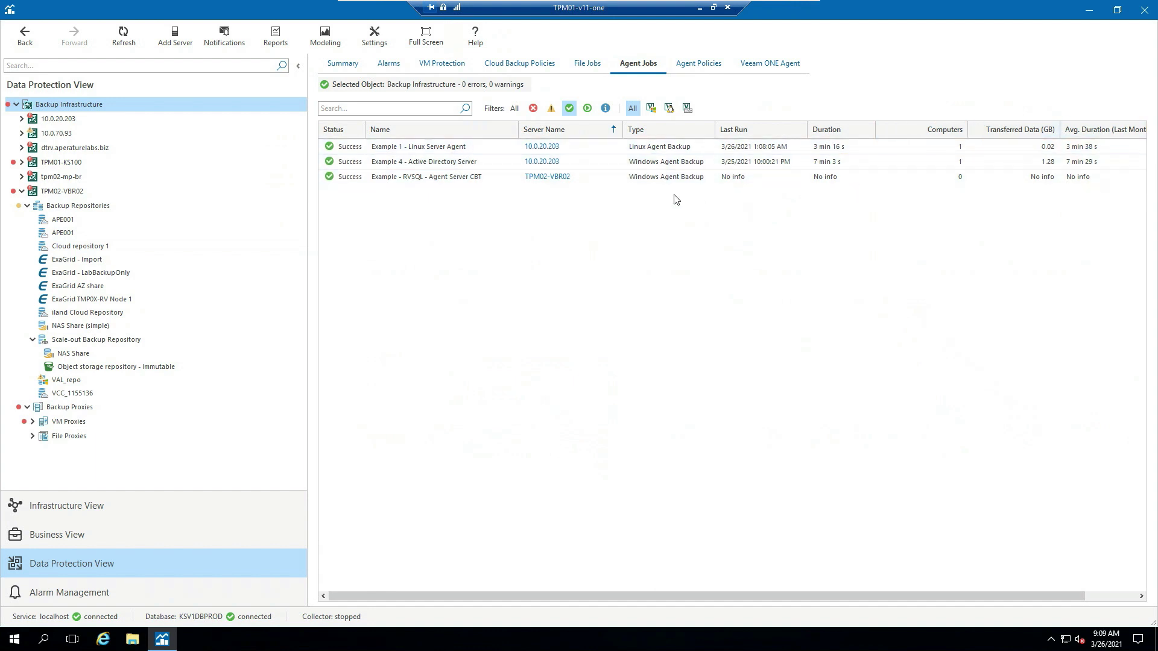
Step: Show agent jobs of every status and inspect the failed Windows Server Agent and Multiple Jobs by Veeam Agent entries
{"action": "left_click", "coordinate": [514, 108]}
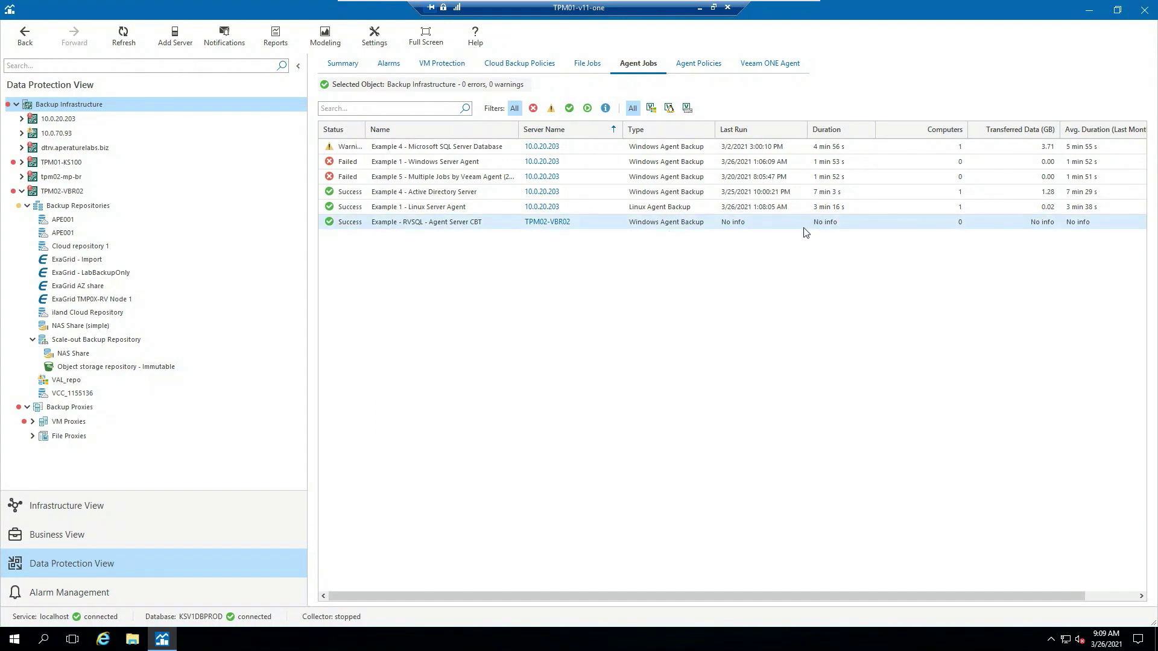
{"action": "left_click", "coordinate": [499, 177]}
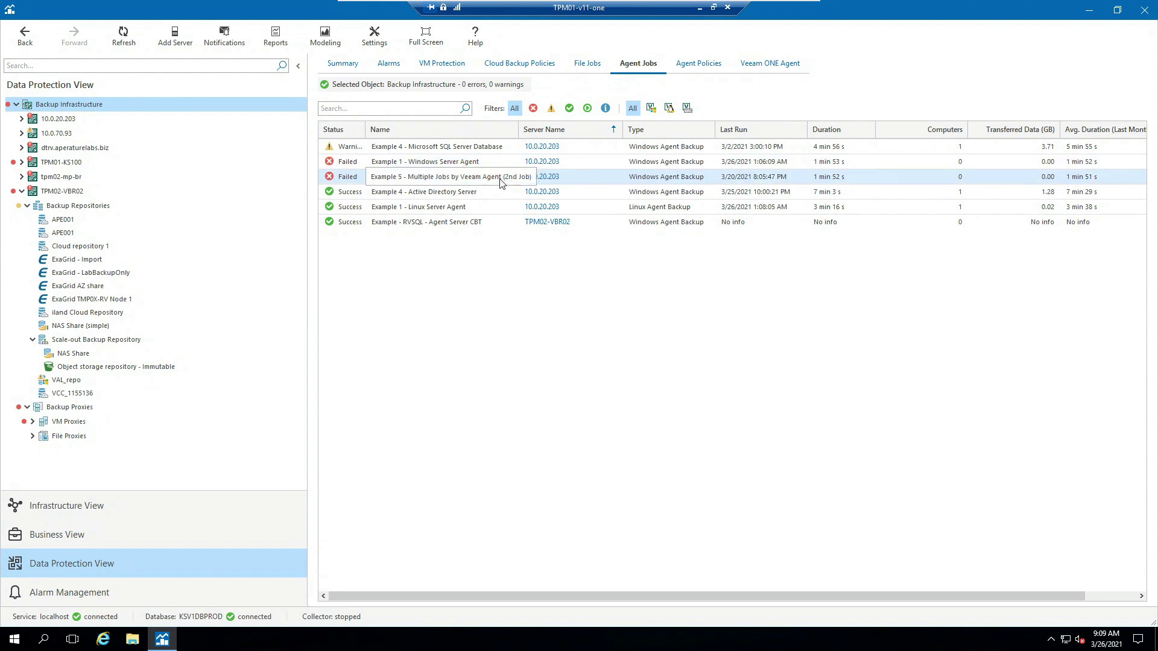
{"action": "left_click", "coordinate": [502, 162]}
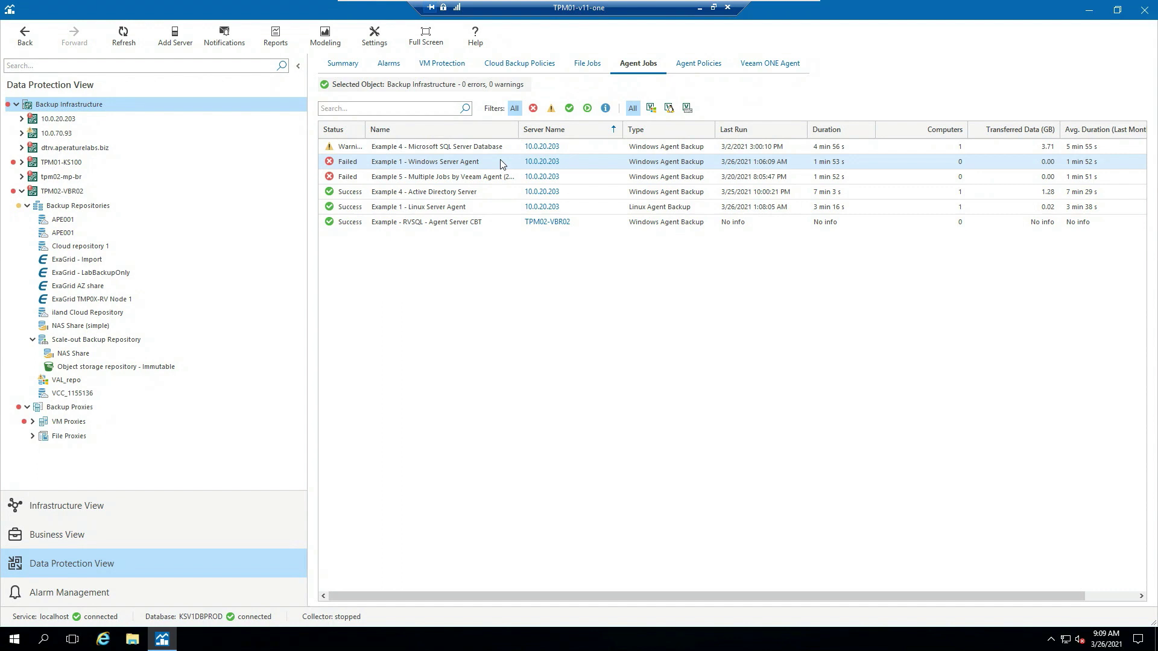
Step: Review the alarms for the Backup Infrastructure and the TPM02-VBR02 server, ending on that server's summary
{"action": "left_click", "coordinate": [398, 69]}
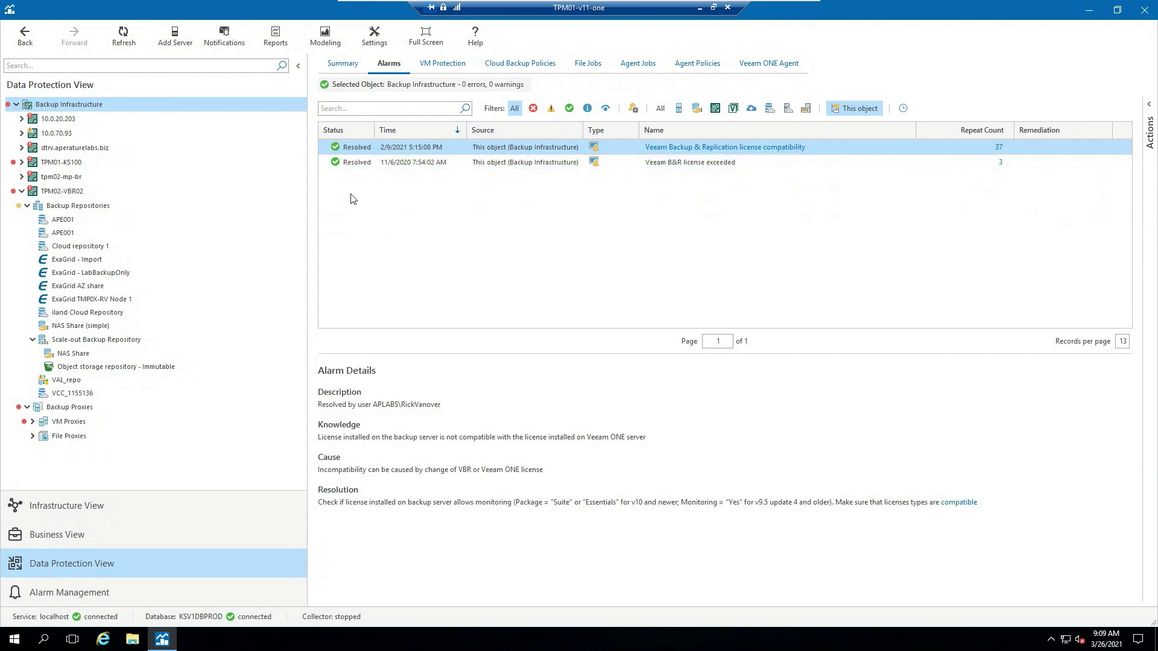
{"action": "left_click", "coordinate": [113, 195]}
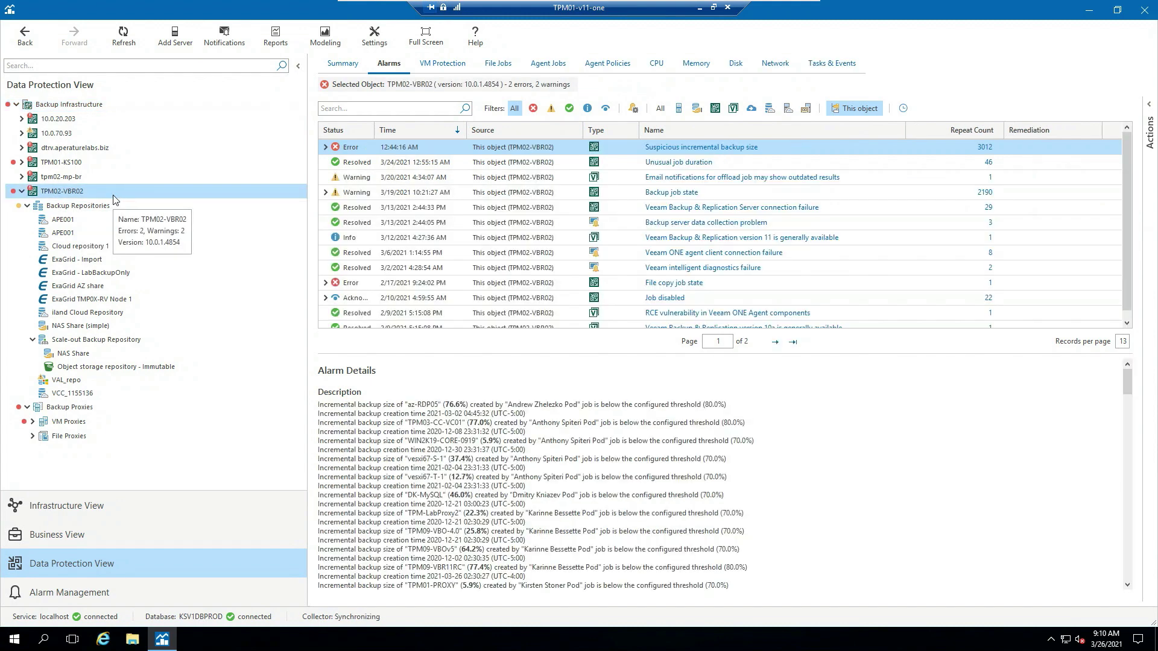
{"action": "left_click", "coordinate": [349, 67]}
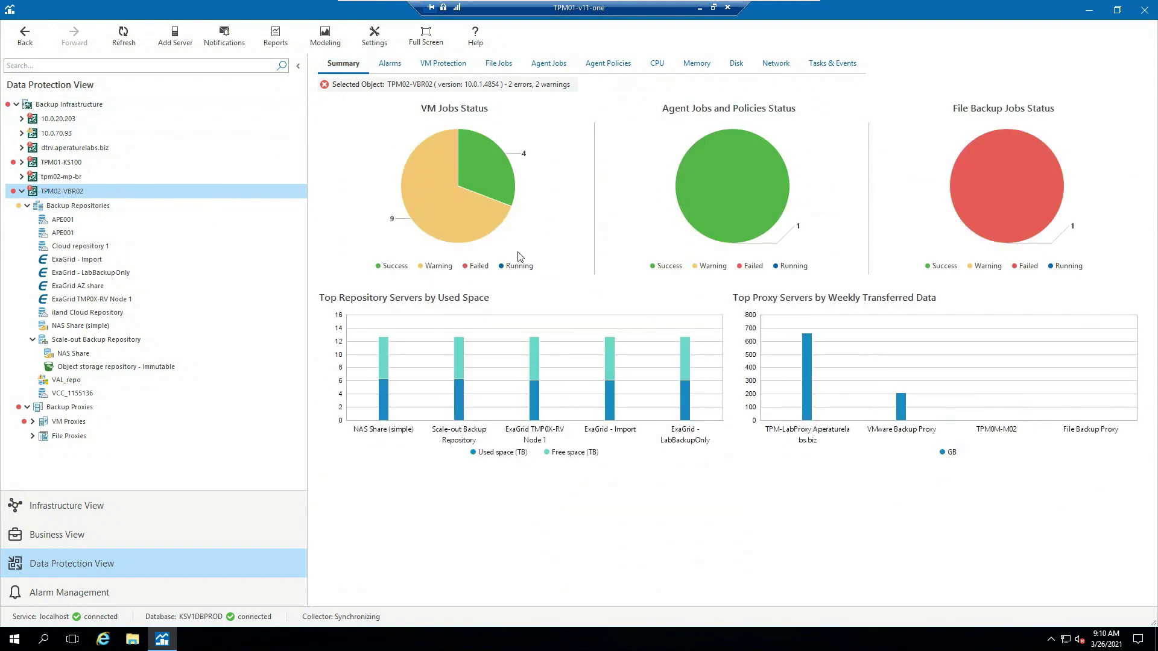
Step: Examine the summaries of TPM02-VBR02's backup repositories, down to the monthly summary of the immutable object storage repository
{"action": "left_click", "coordinate": [98, 204]}
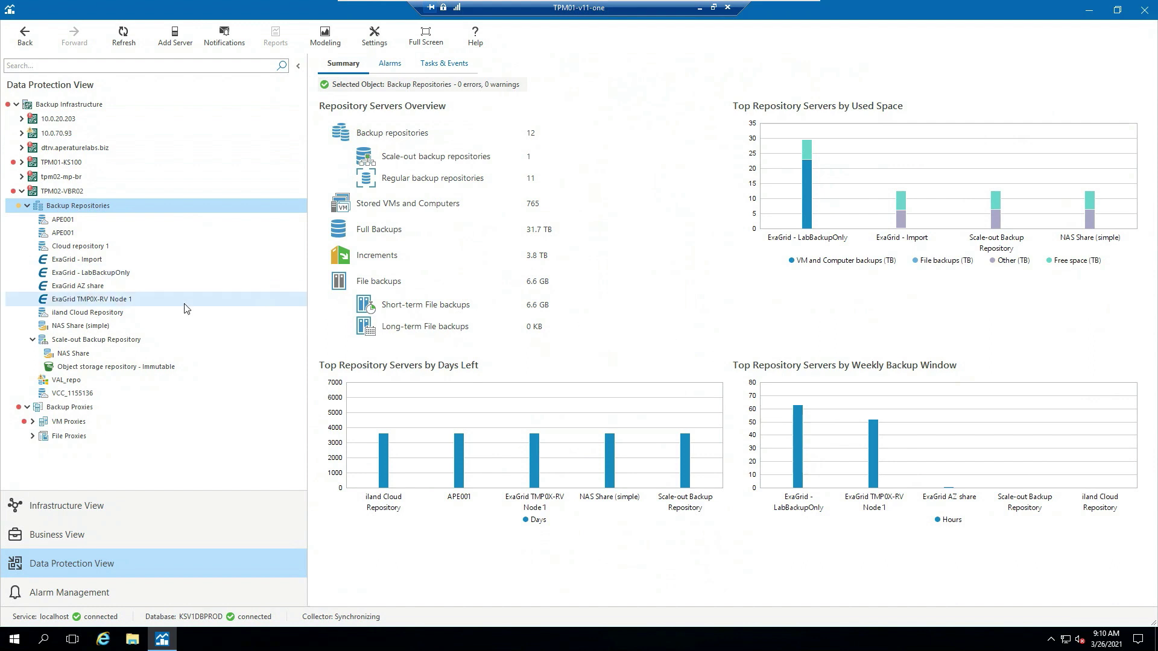
{"action": "left_click", "coordinate": [161, 345]}
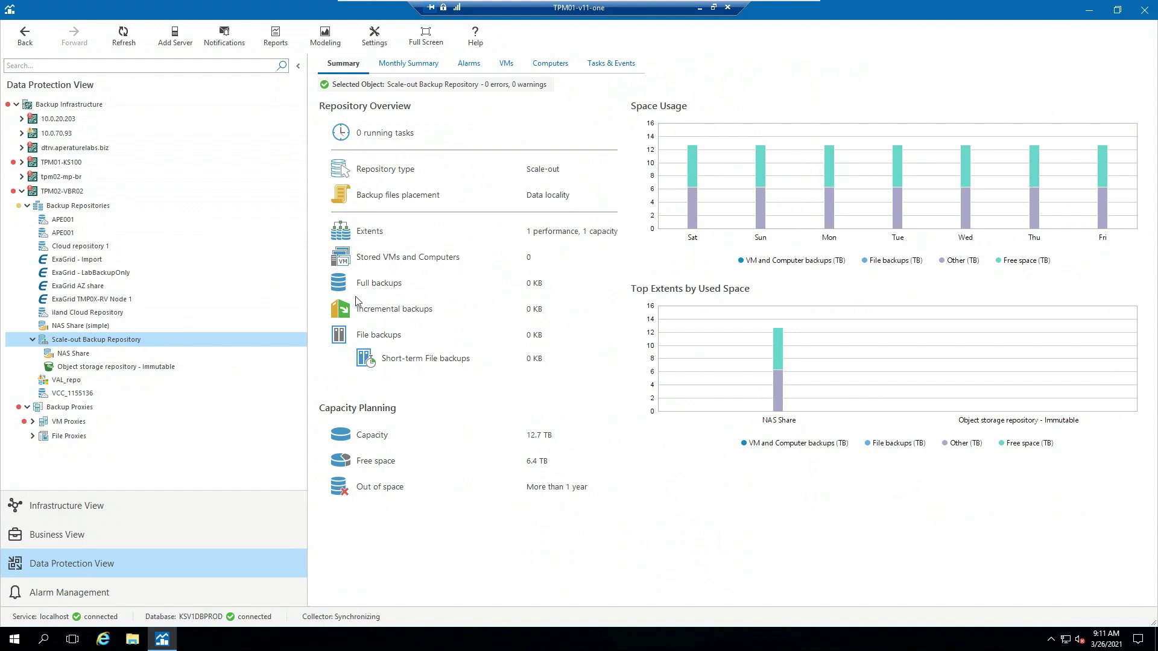
{"action": "left_click", "coordinate": [205, 364]}
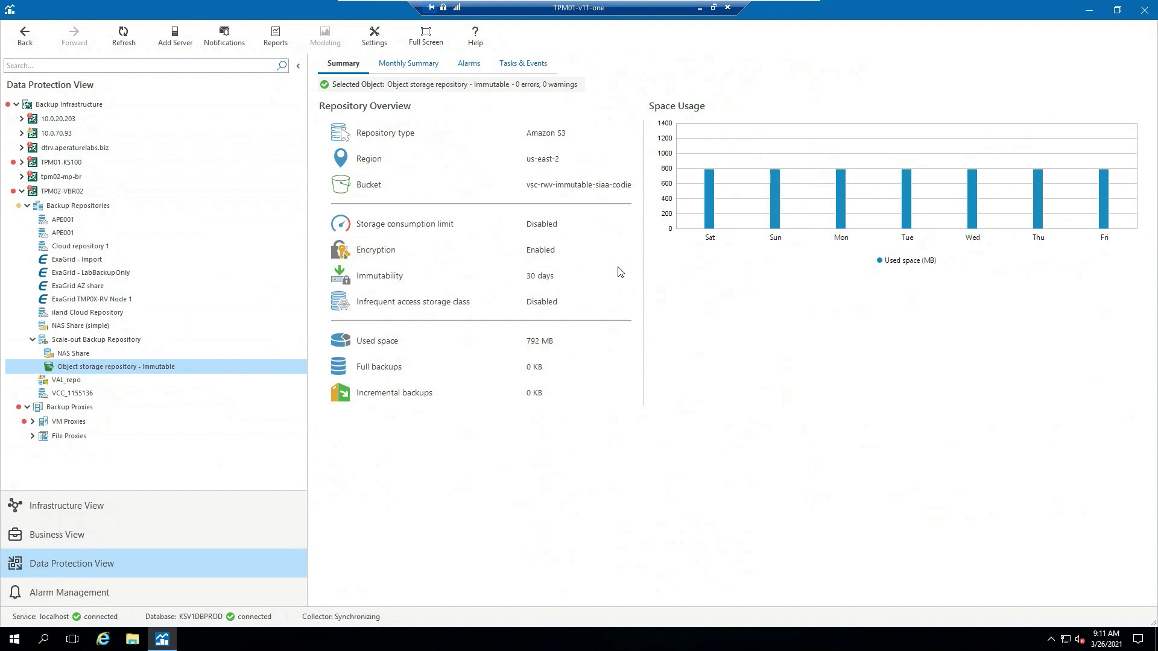
{"action": "mouse_move", "coordinate": [1099, 207]}
{"action": "left_click", "coordinate": [421, 69]}
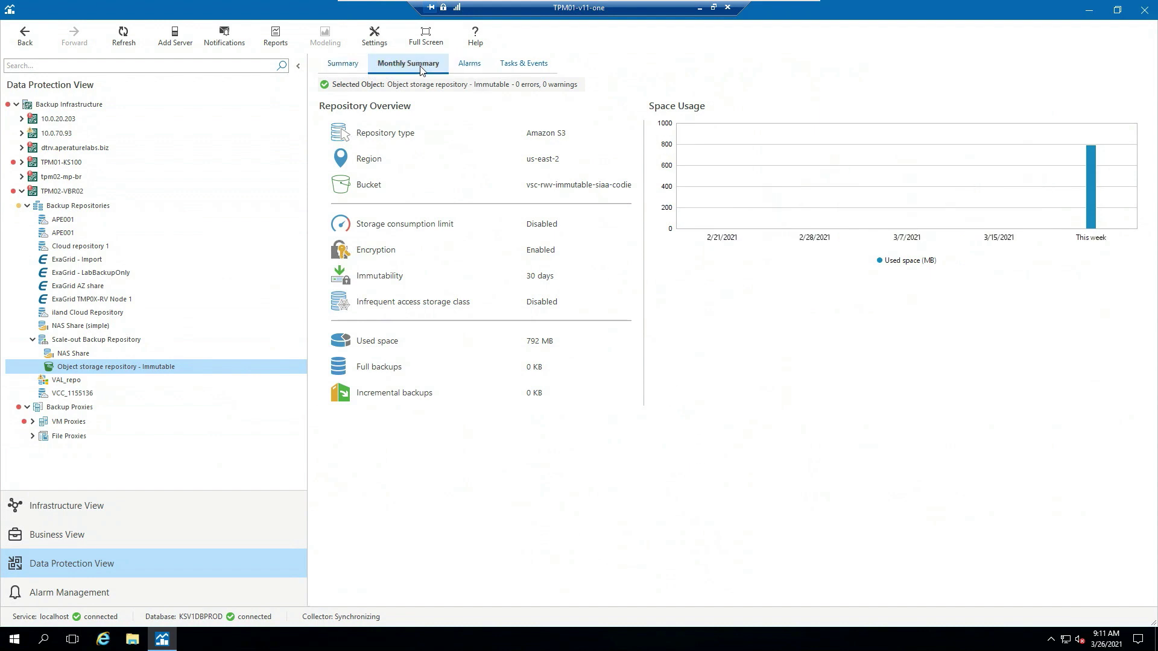
Step: Check which VMs and computers are stored in the Scale-out Backup Repository
{"action": "left_click", "coordinate": [117, 341]}
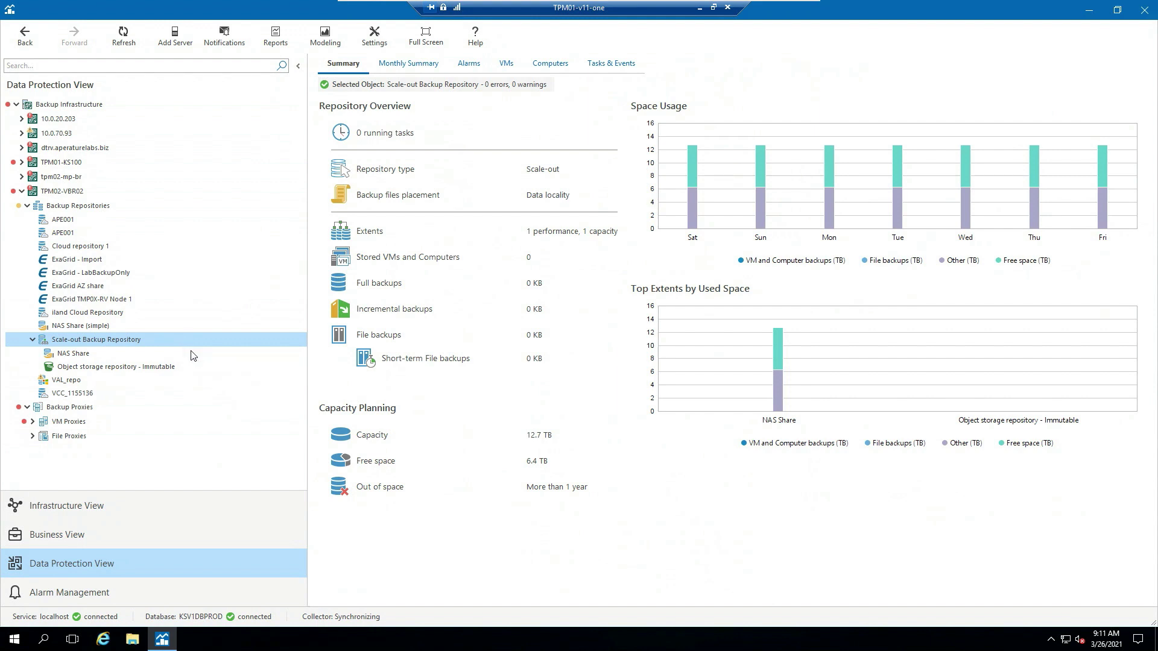
{"action": "left_click", "coordinate": [506, 64]}
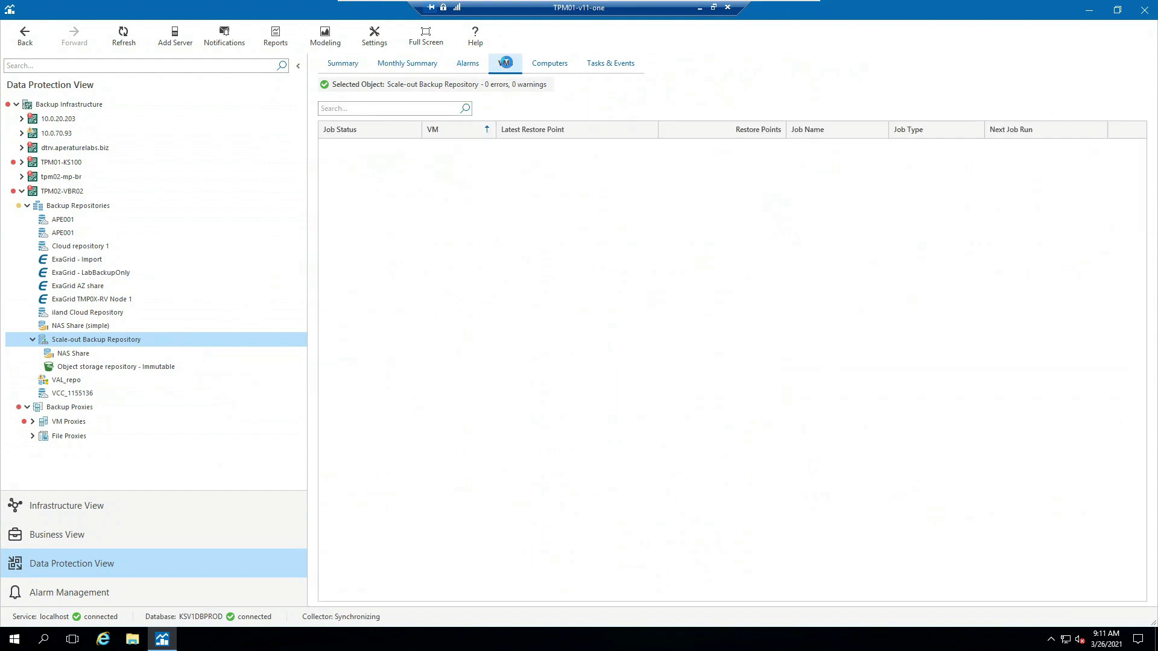
{"action": "left_click", "coordinate": [414, 150]}
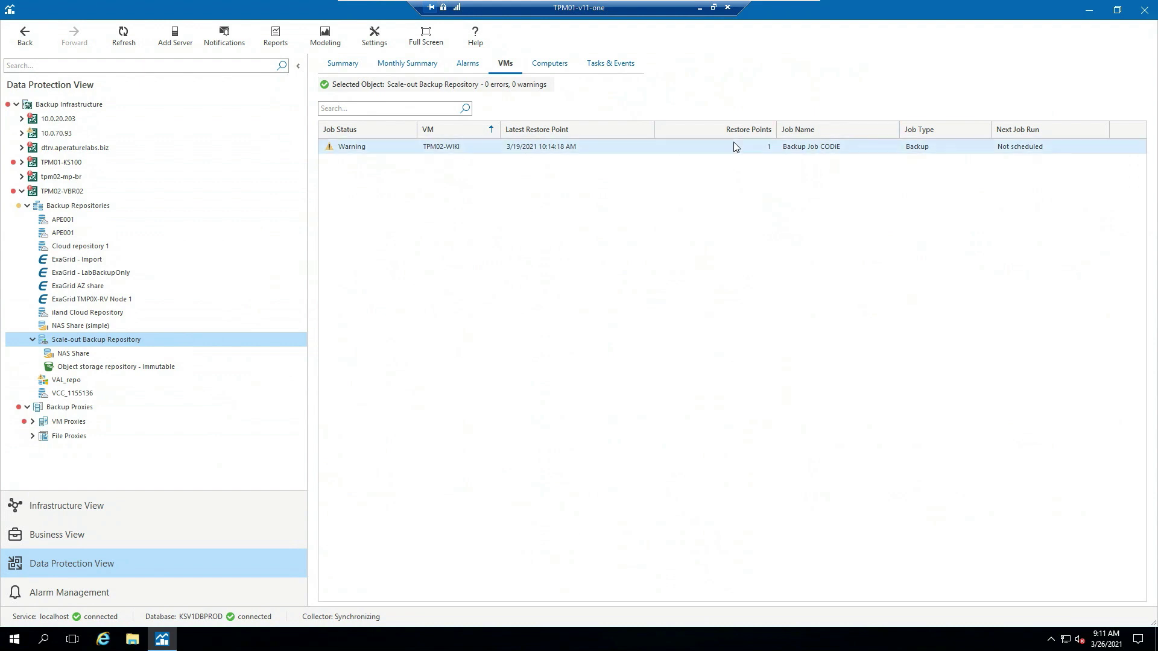
{"action": "left_click", "coordinate": [551, 67]}
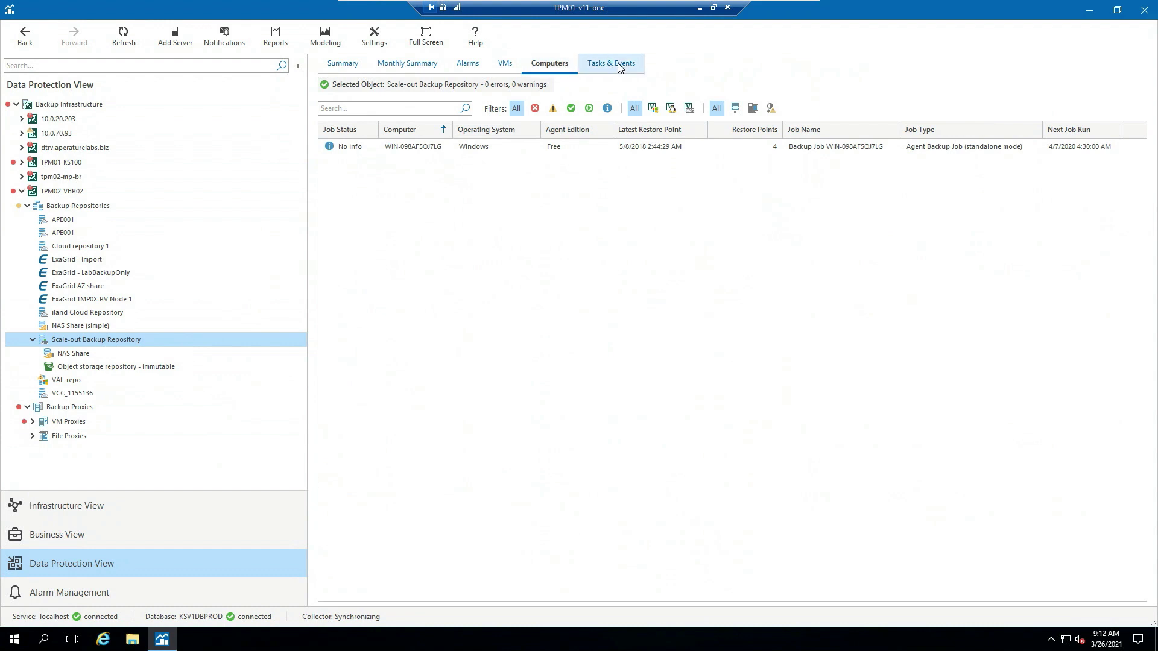
{"action": "left_click", "coordinate": [620, 154]}
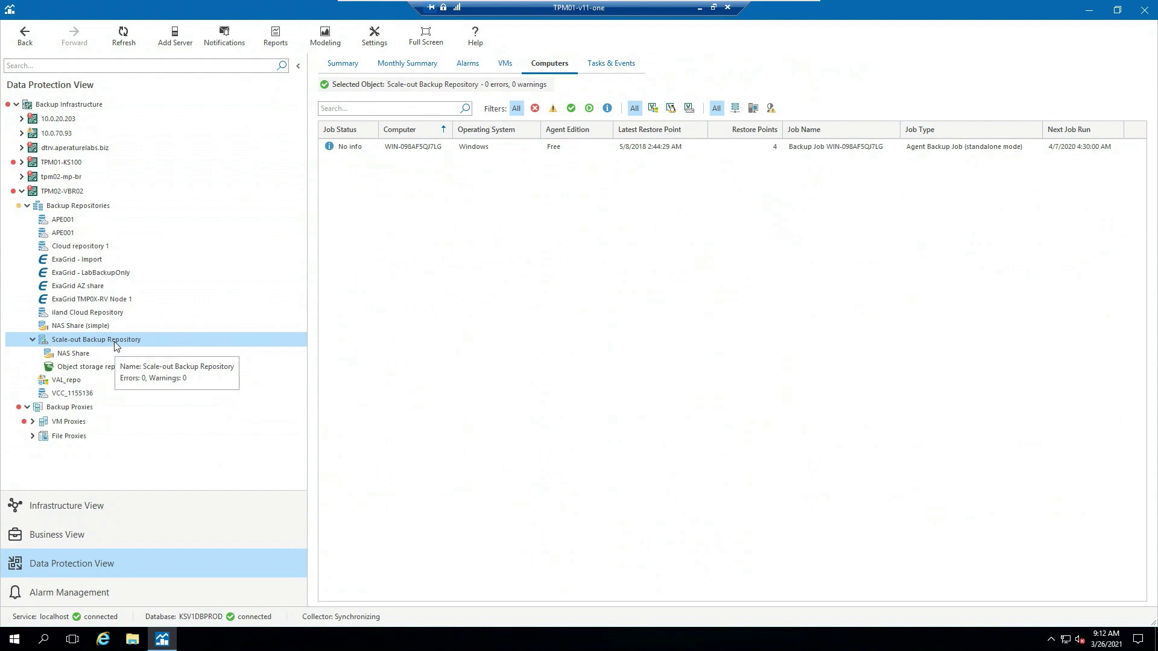
Step: Look over the report categories offered for the Scale-out Backup Repository and dismiss the list
{"action": "left_click", "coordinate": [266, 44]}
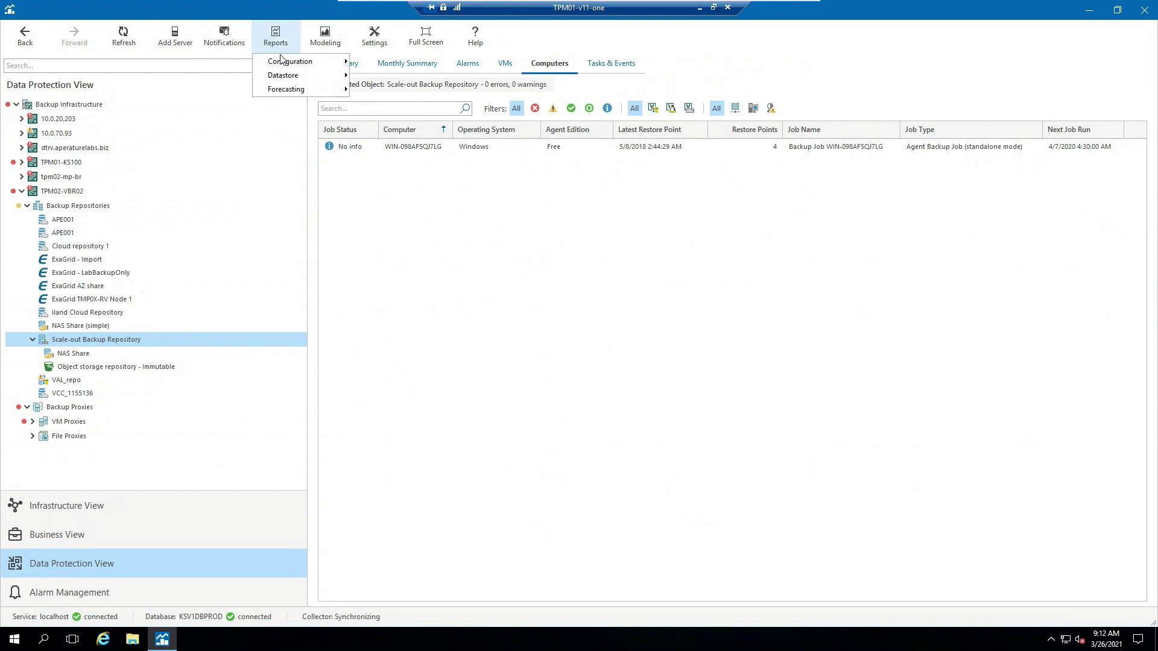
{"action": "mouse_move", "coordinate": [289, 67]}
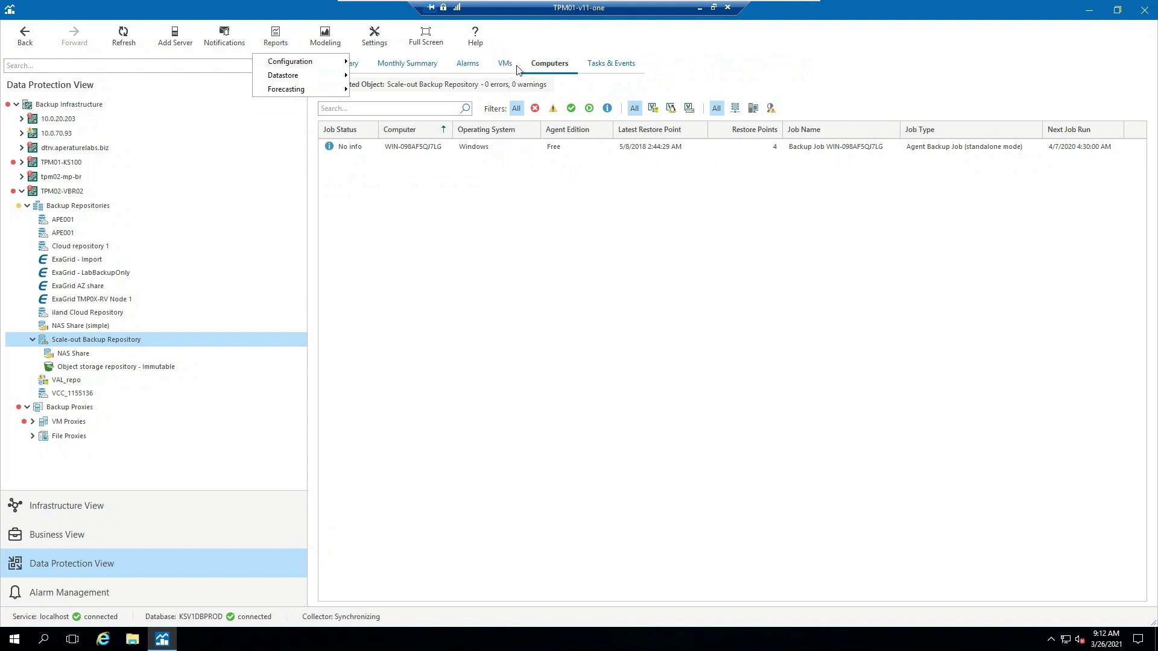
{"action": "left_click", "coordinate": [1094, 12]}
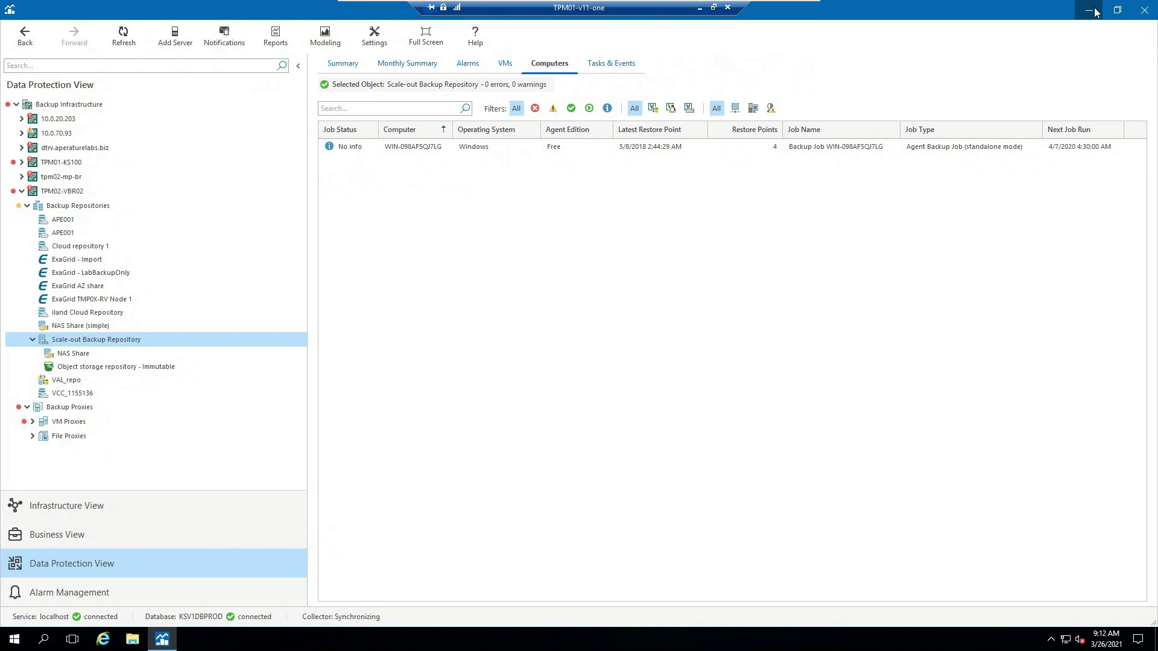
Step: Minimize the monitoring client and open the Scale-out Backup Repository Configuration report from the Veeam ONE Reports desktop folder
{"action": "left_click", "coordinate": [1094, 12]}
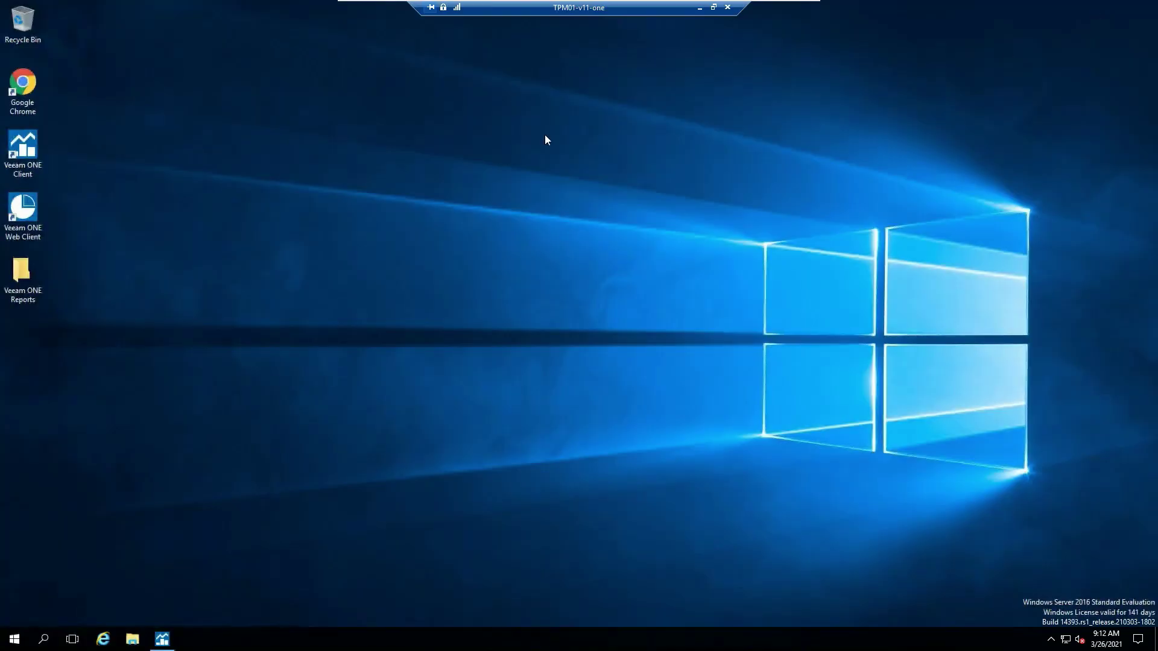
{"action": "double_click", "coordinate": [33, 282]}
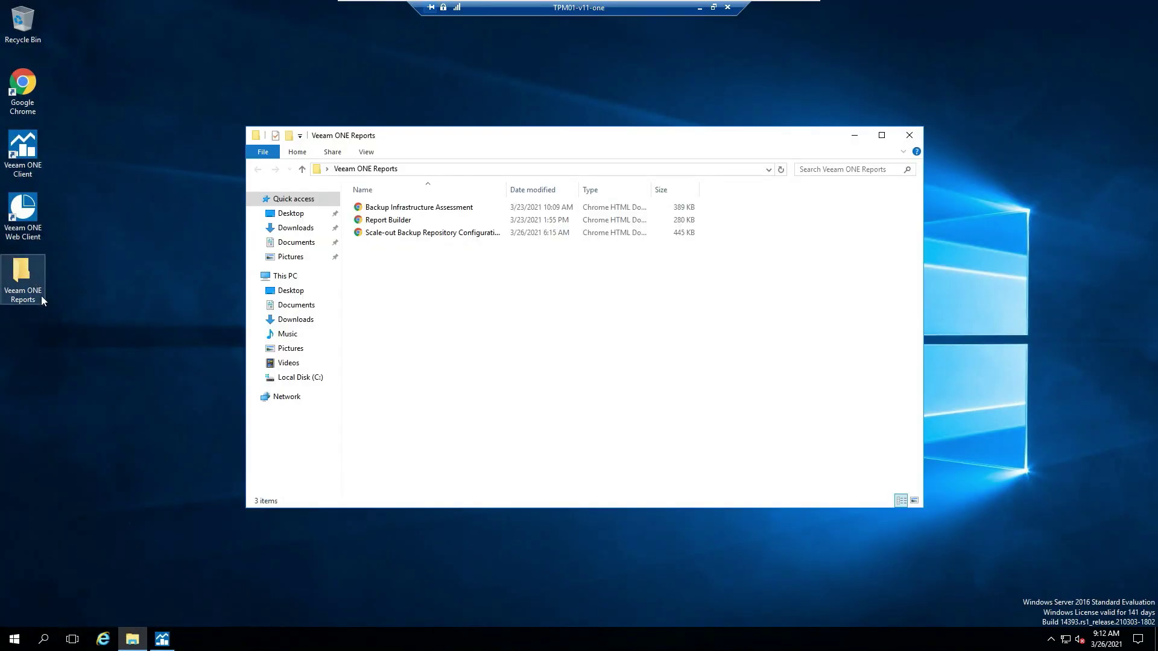
{"action": "left_click", "coordinate": [461, 235]}
{"action": "double_click", "coordinate": [486, 231]}
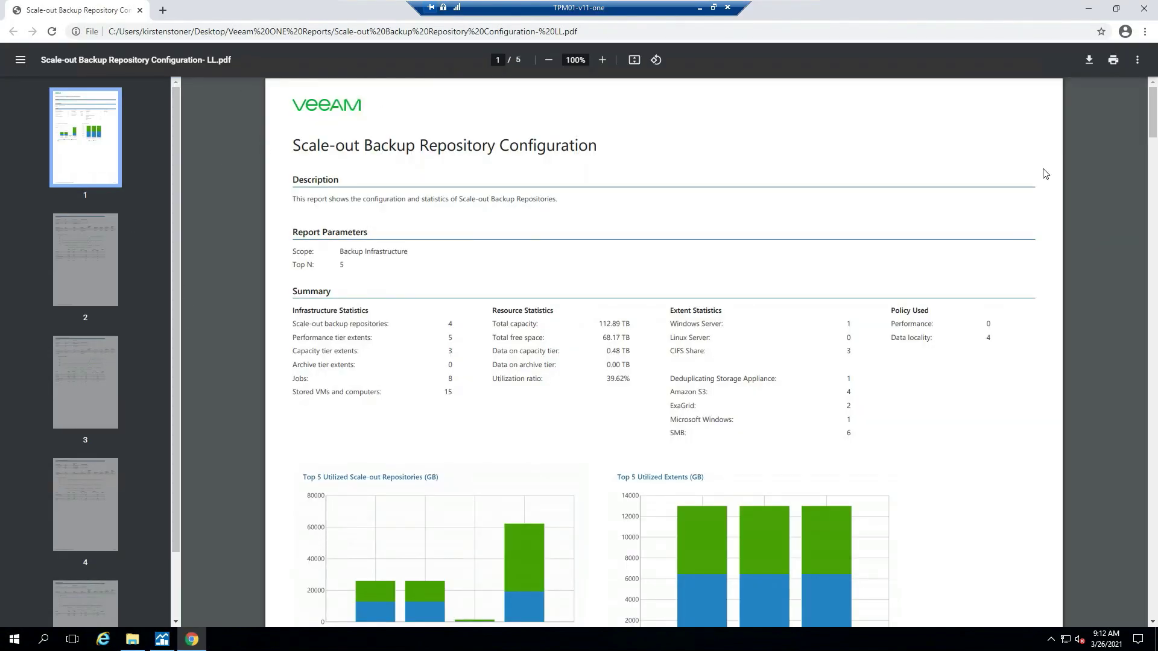
Step: Enlarge the report to 110% and examine the first page's infrastructure and extent statistics and its utilization charts
{"action": "left_click", "coordinate": [602, 60]}
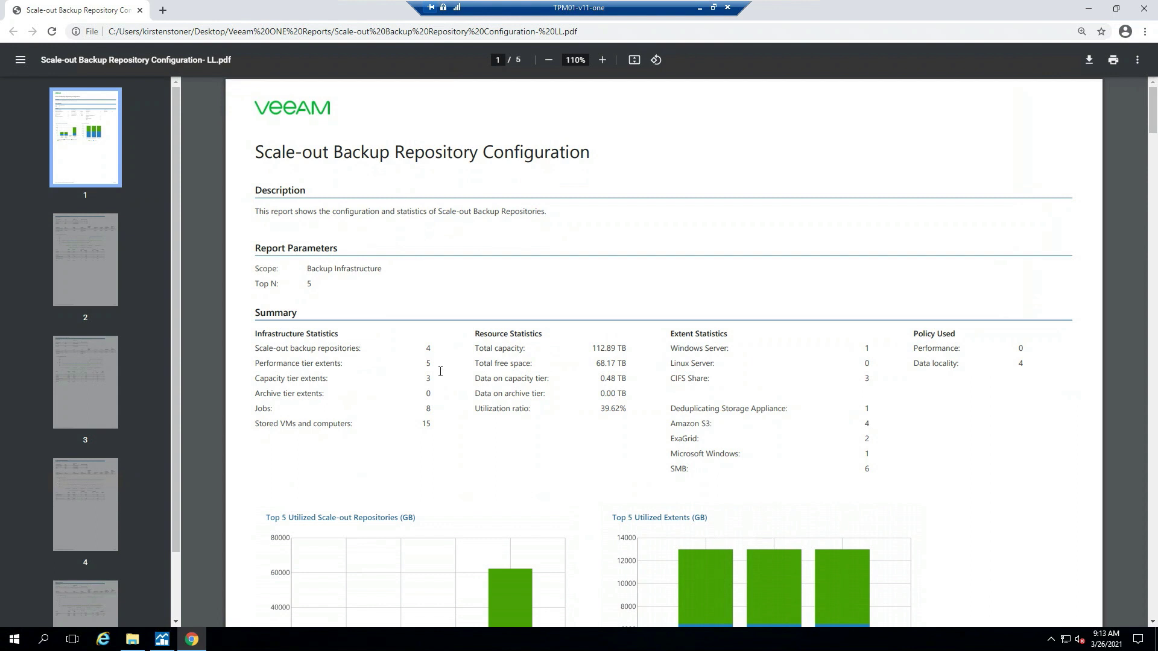
{"action": "left_click_drag", "start_coordinate": [400, 395], "coordinate": [274, 398]}
{"action": "left_click", "coordinate": [343, 422]}
{"action": "scroll", "coordinate": [901, 428], "scroll_direction": "down", "scroll_amount": 1}
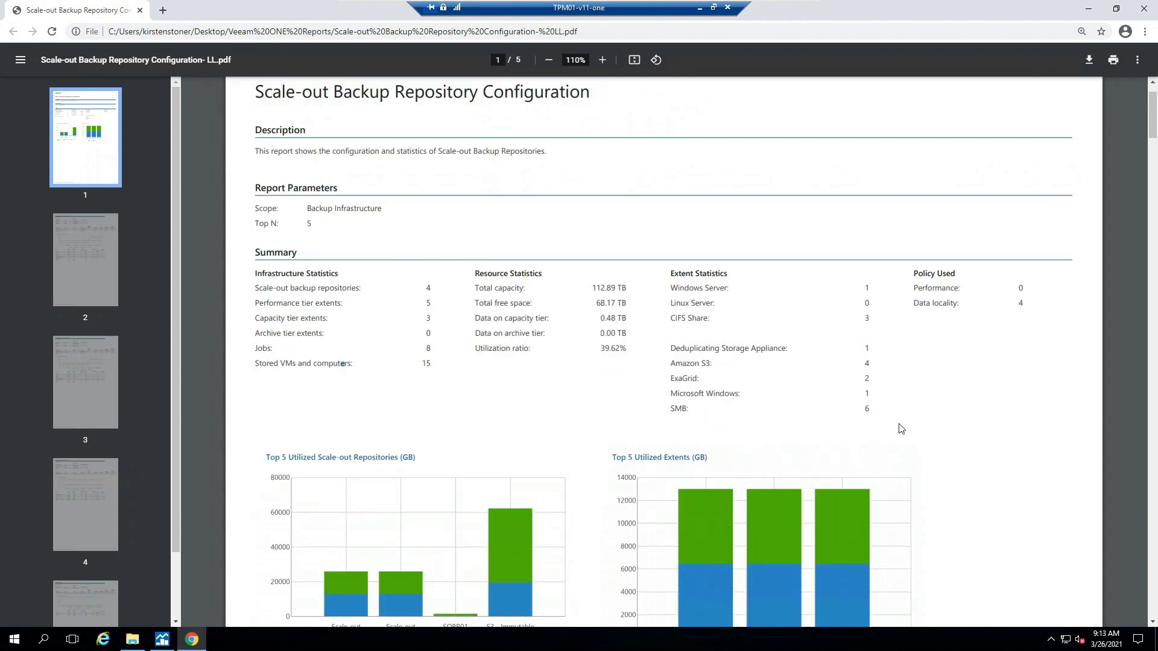
{"action": "left_click_drag", "start_coordinate": [670, 289], "coordinate": [710, 318]}
{"action": "left_click", "coordinate": [1034, 369]}
{"action": "scroll", "coordinate": [1042, 378], "scroll_direction": "down", "scroll_amount": 4}
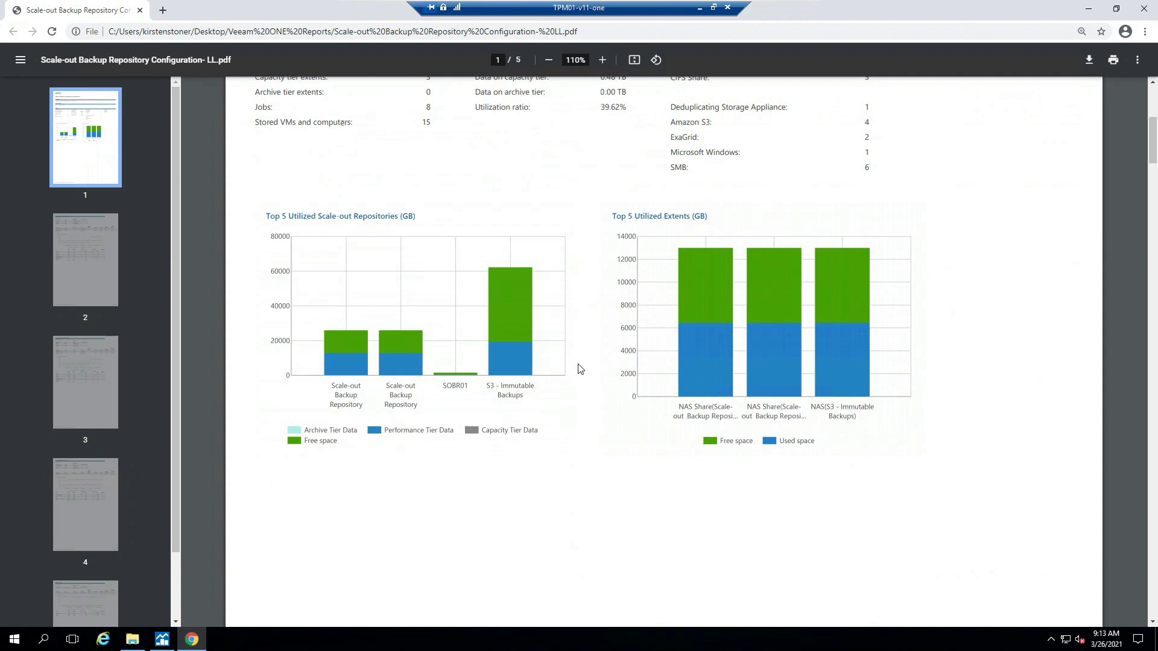
Step: Examine the second page's performance and capacity tier tables and the SOBR free space usage chart
{"action": "scroll", "coordinate": [577, 368], "scroll_direction": "down", "scroll_amount": 12}
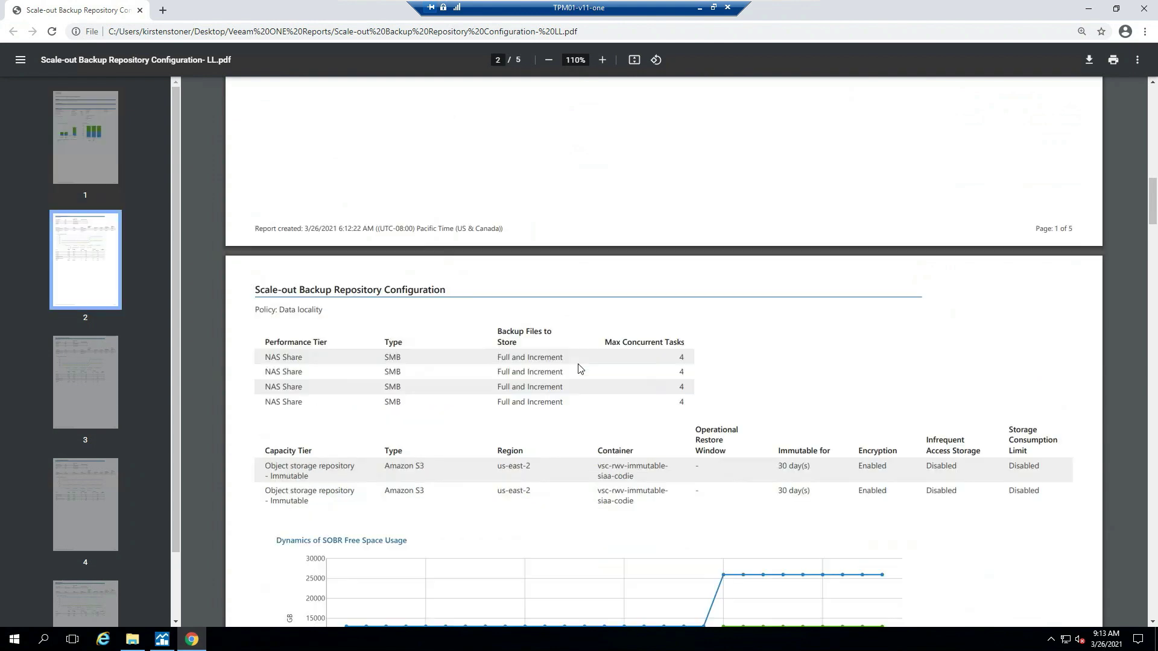
{"action": "scroll", "coordinate": [578, 368], "scroll_direction": "down", "scroll_amount": 4}
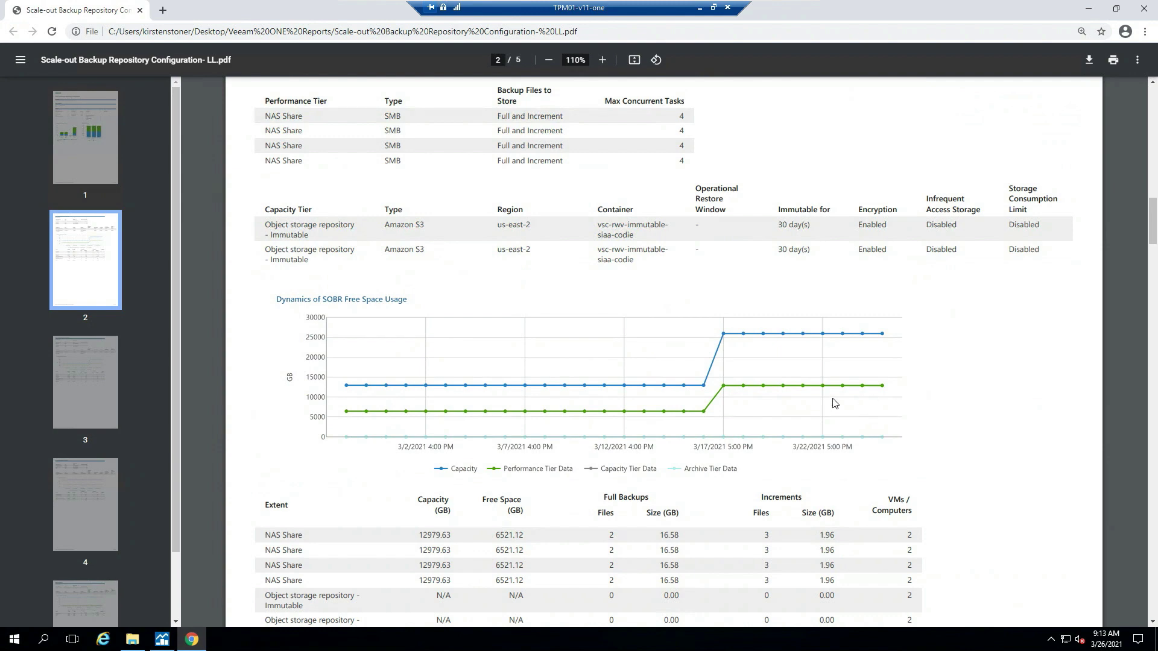
{"action": "scroll", "coordinate": [895, 396], "scroll_direction": "up", "scroll_amount": 4}
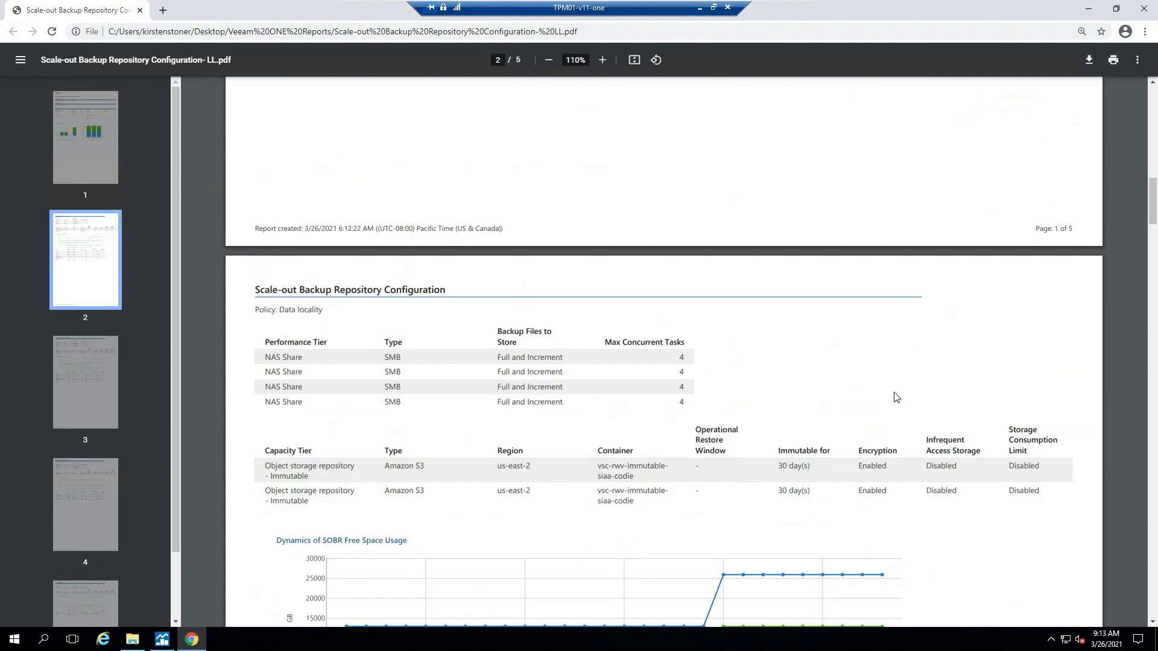
Step: Examine the second page's extent table with capacity, free space and backup file figures, comparing it with the tier tables and free space chart
{"action": "scroll", "coordinate": [895, 396], "scroll_direction": "down", "scroll_amount": 3}
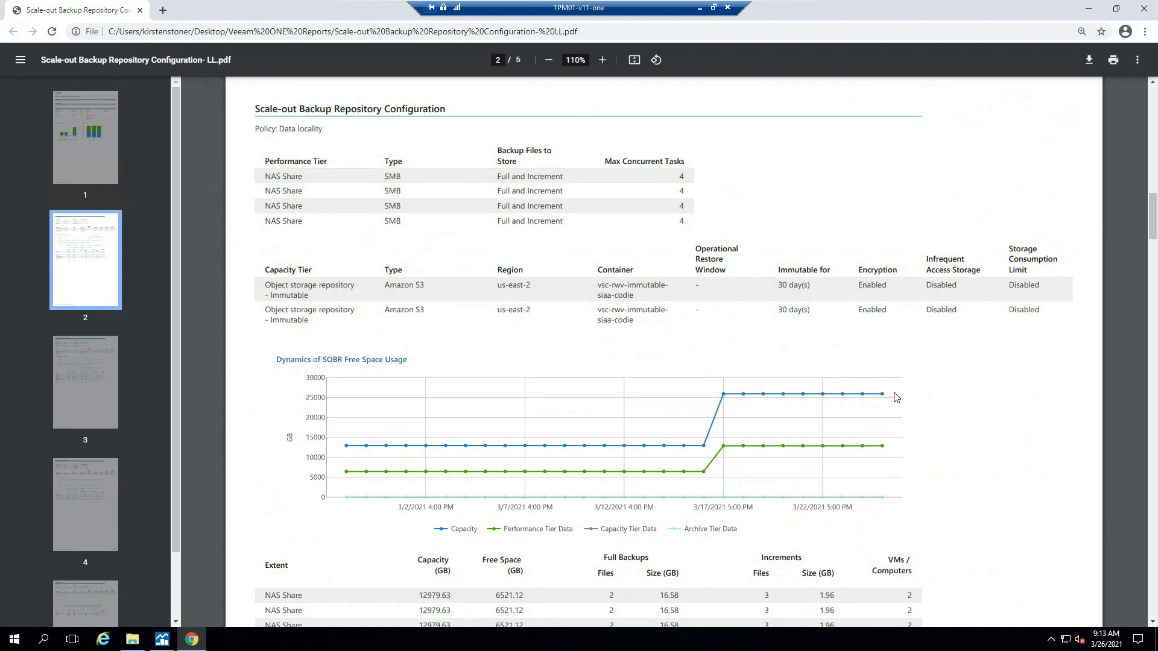
{"action": "scroll", "coordinate": [895, 397], "scroll_direction": "down", "scroll_amount": 2}
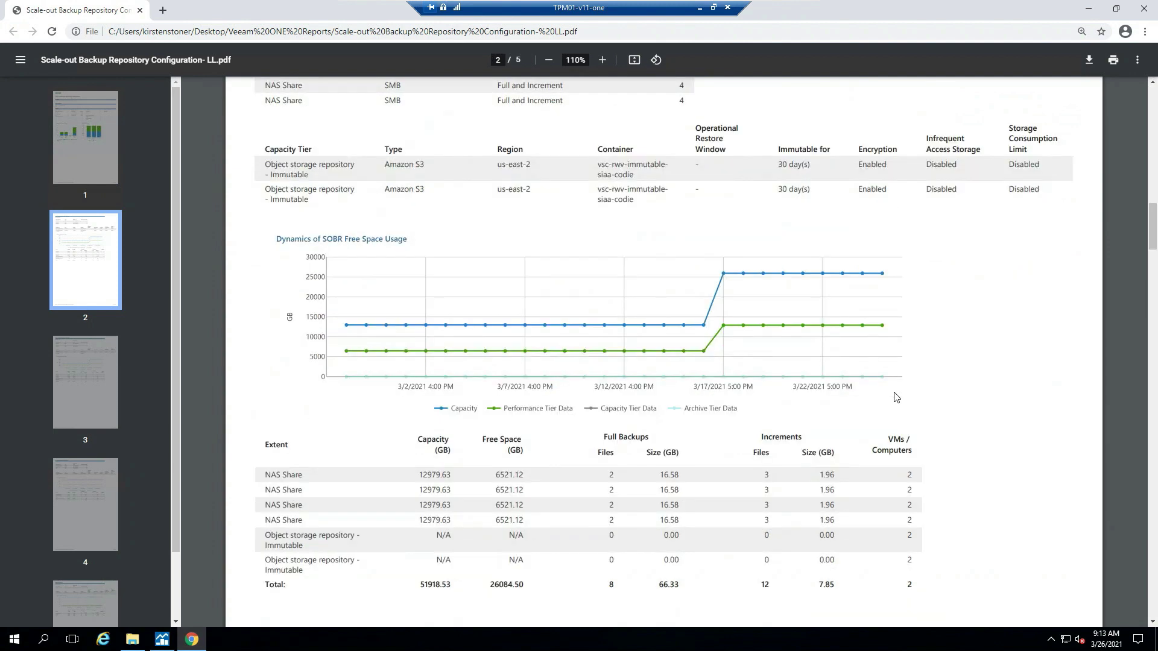
{"action": "scroll", "coordinate": [896, 396], "scroll_direction": "down", "scroll_amount": 2}
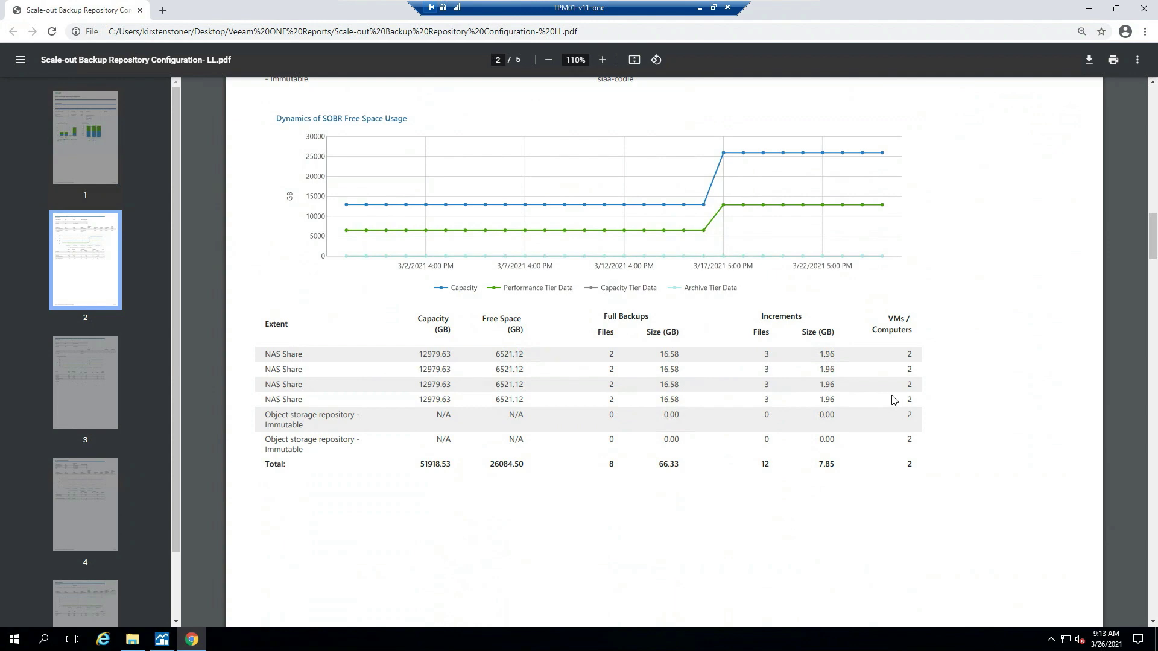
{"action": "scroll", "coordinate": [893, 400], "scroll_direction": "up", "scroll_amount": 4}
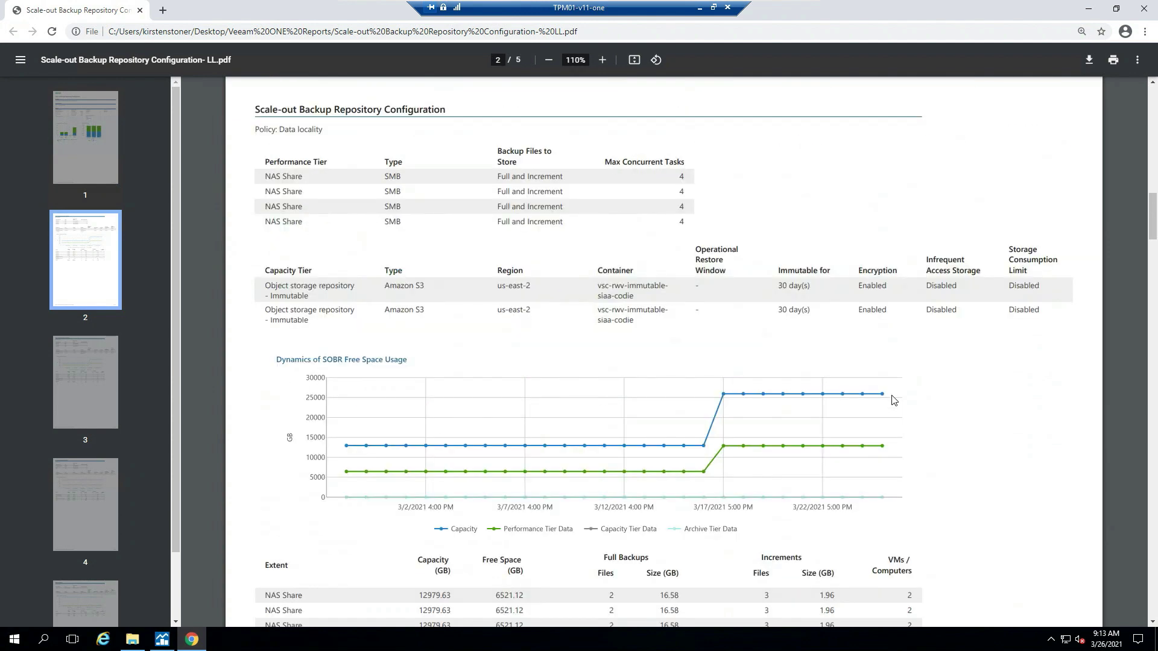
{"action": "scroll", "coordinate": [893, 399], "scroll_direction": "up", "scroll_amount": 2}
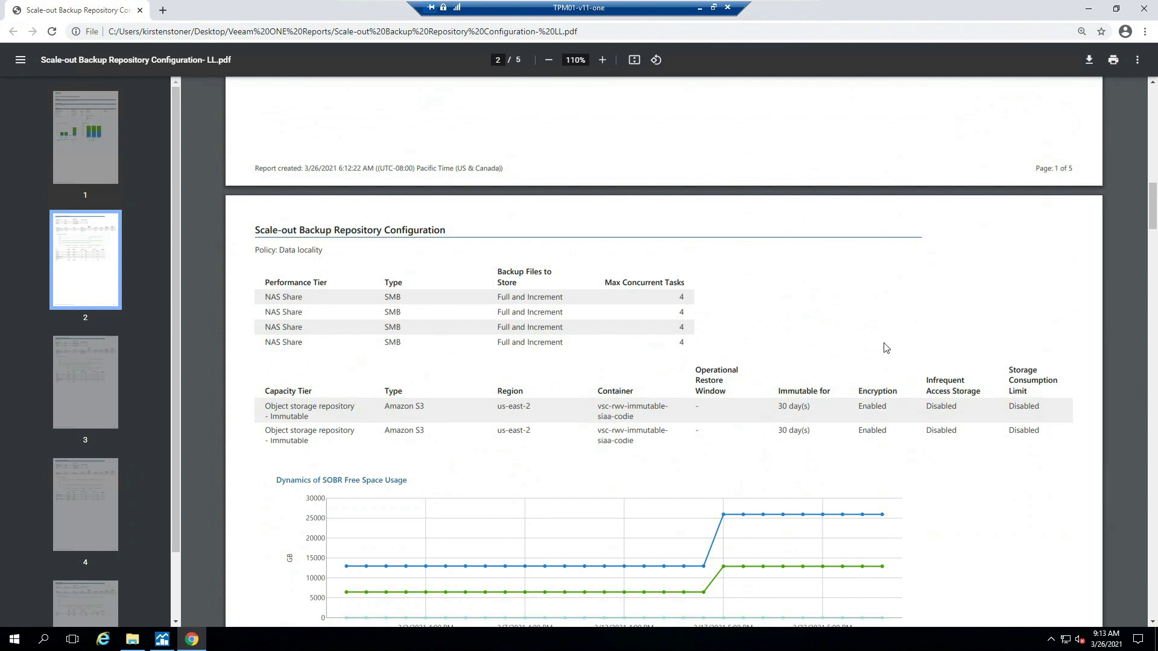
{"action": "scroll", "coordinate": [884, 351], "scroll_direction": "down", "scroll_amount": 4}
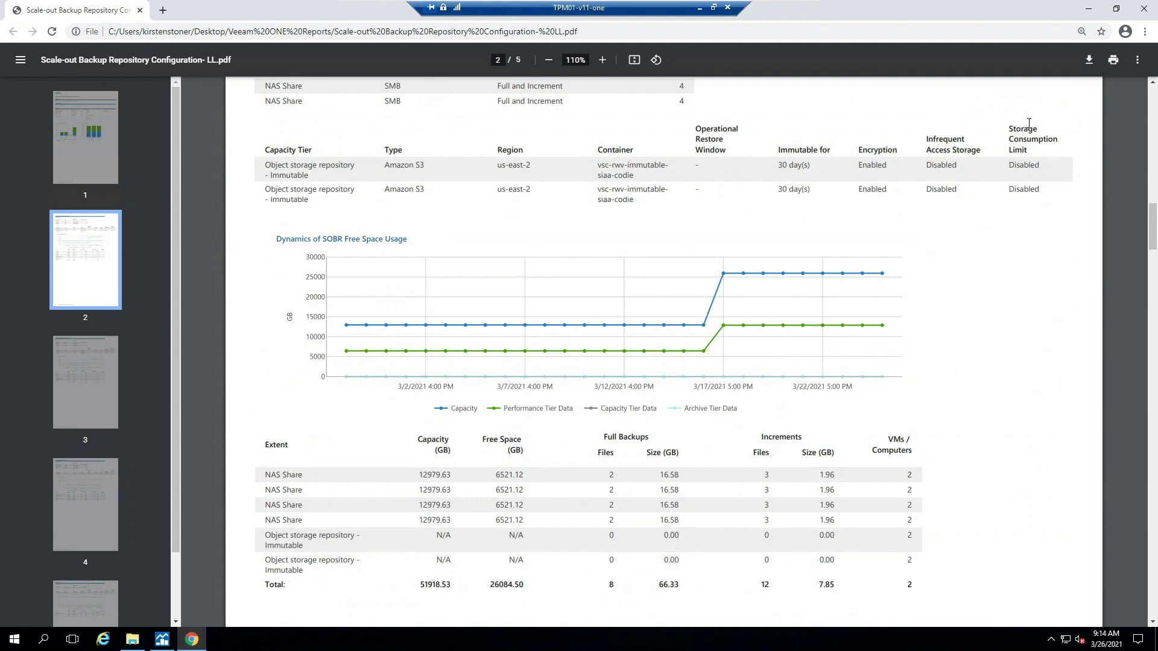
Step: Close the report, return to the Veeam ONE client and review the Backup & Replication Intelligent Diagnostics alarms, circling the signature UID in the resolution text
{"action": "left_click", "coordinate": [1144, 8]}
{"action": "left_click", "coordinate": [156, 642]}
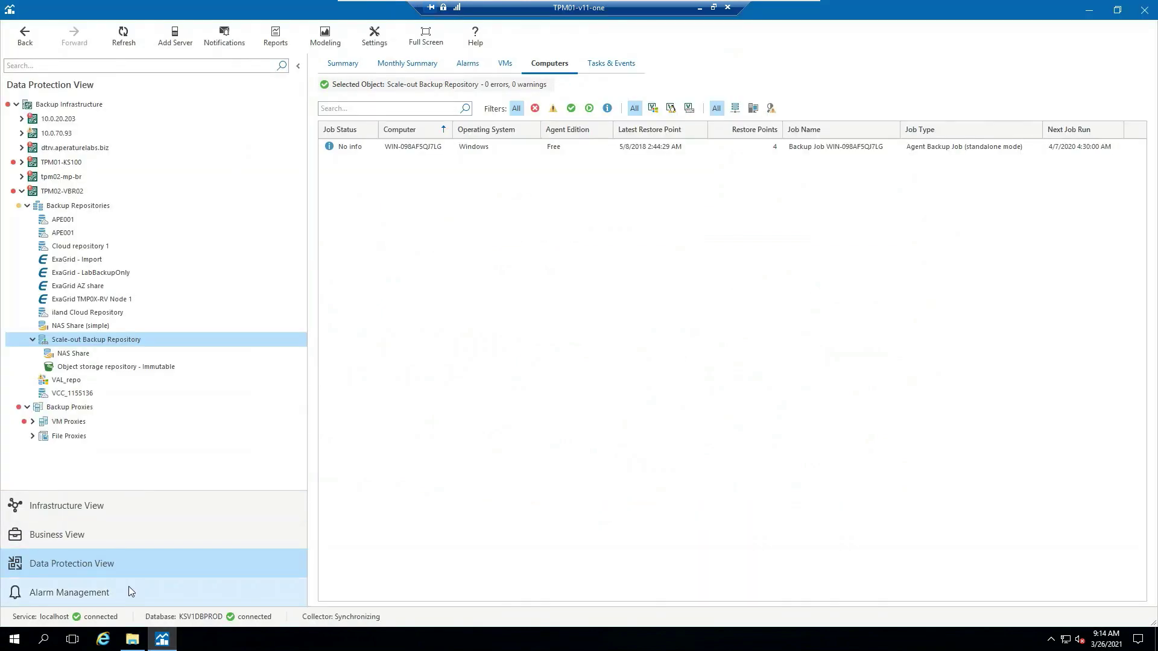
{"action": "left_click", "coordinate": [125, 589]}
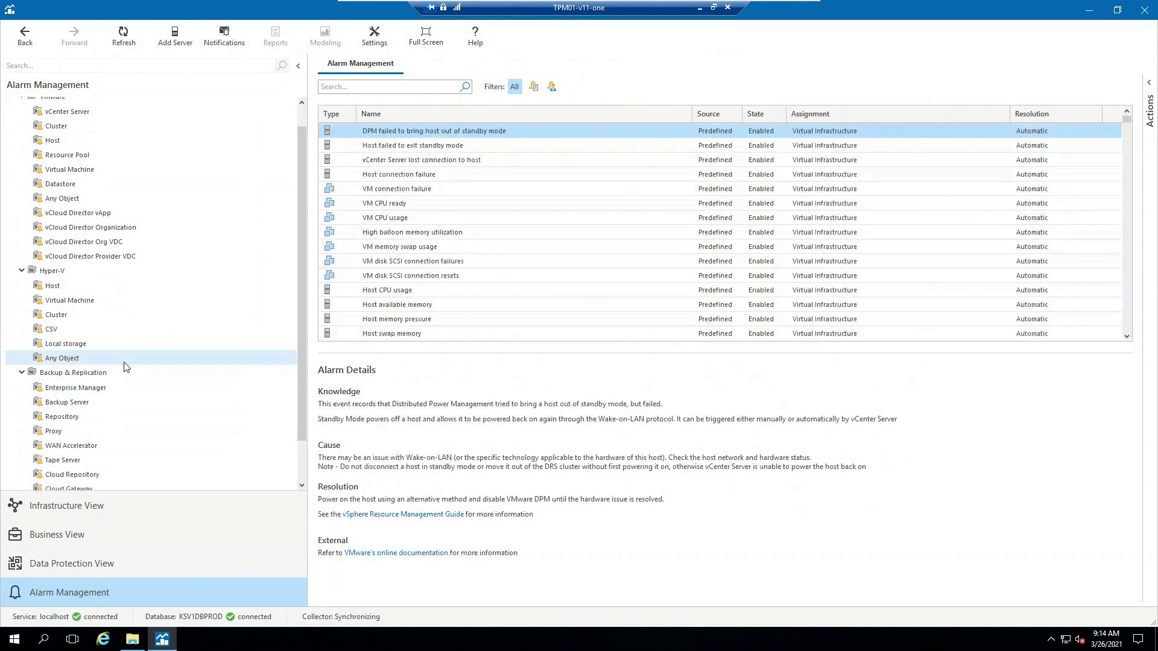
{"action": "scroll", "coordinate": [125, 366], "scroll_direction": "down", "scroll_amount": 2}
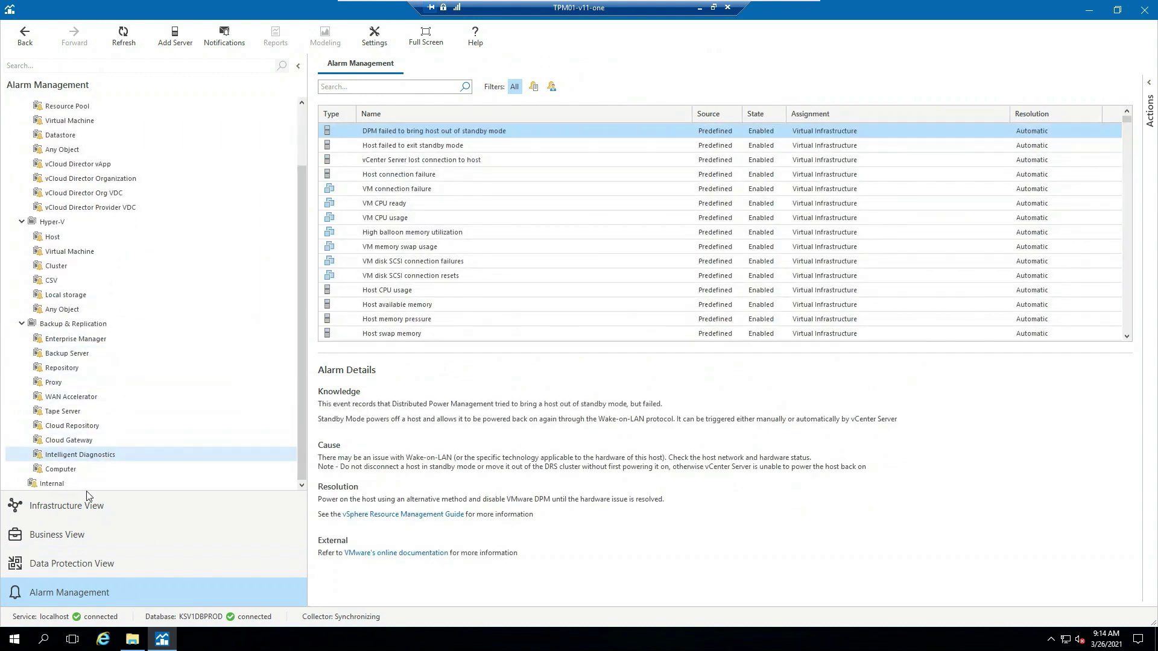
{"action": "left_click", "coordinate": [88, 456]}
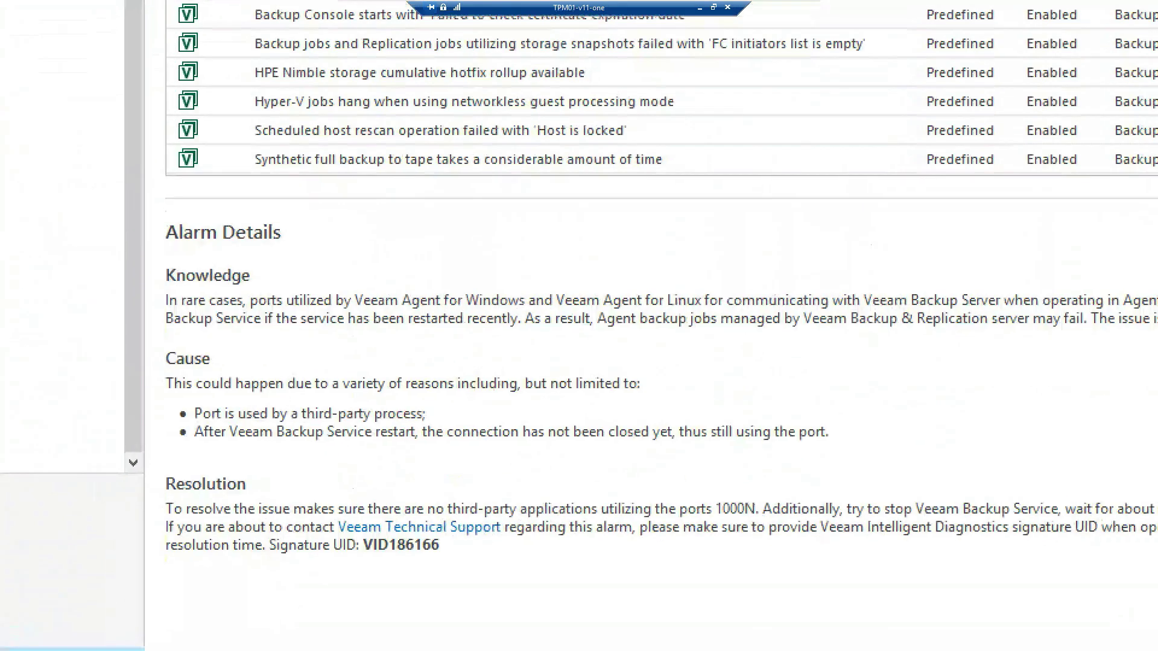
{"action": "mouse_move", "coordinate": [394, 528]}
{"action": "left_mouse_down"}
{"action": "mouse_move", "coordinate": [200, 506]}
{"action": "mouse_move", "coordinate": [289, 574]}
{"action": "mouse_move", "coordinate": [417, 571]}
{"action": "mouse_move", "coordinate": [433, 530]}
{"action": "mouse_move", "coordinate": [381, 522]}
{"action": "left_mouse_up"}
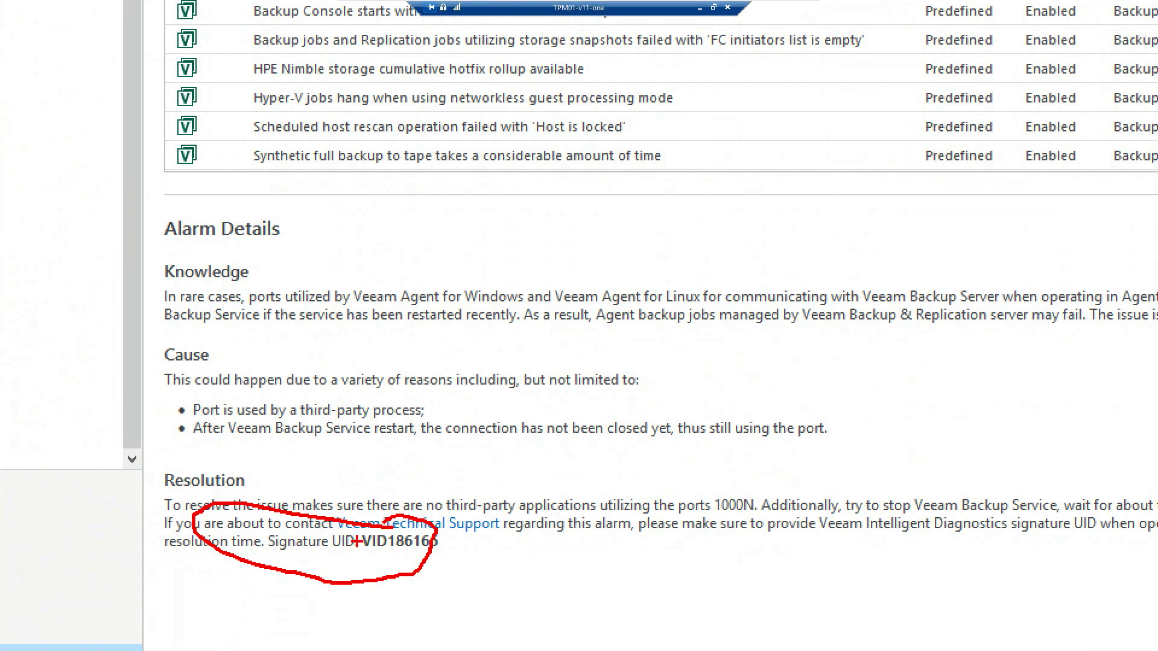
{"action": "key", "text": "Escape"}
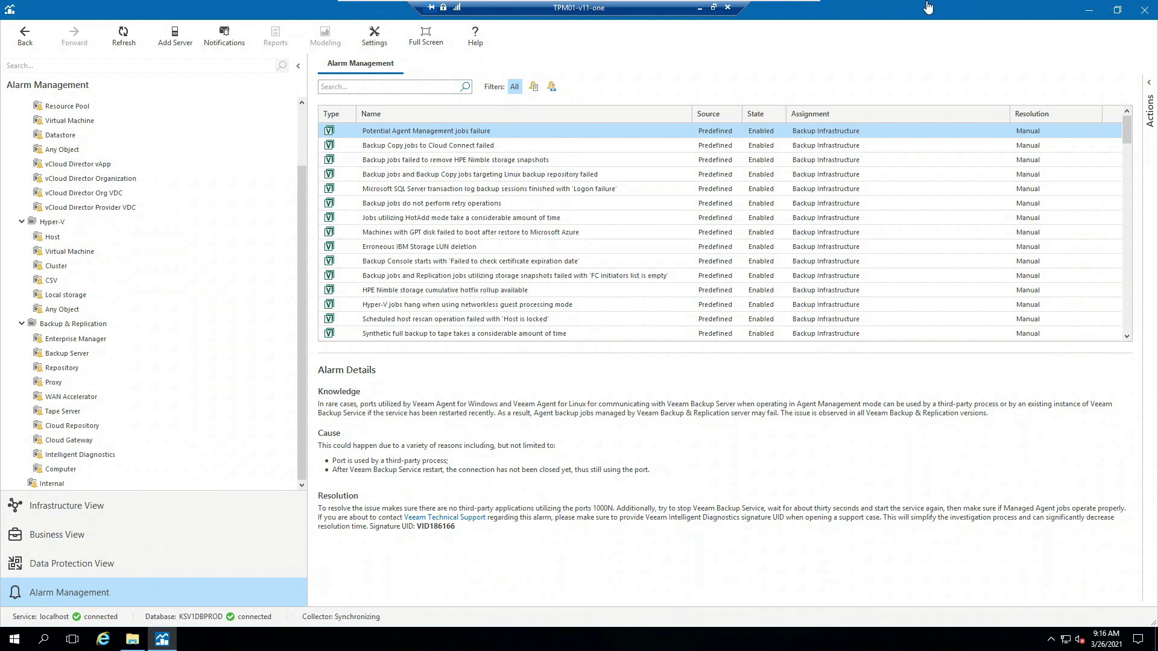
Step: Minimize the remote desktop session and stop presenting the screen
{"action": "left_click", "coordinate": [700, 9]}
{"action": "mouse_move", "coordinate": [835, 5]}
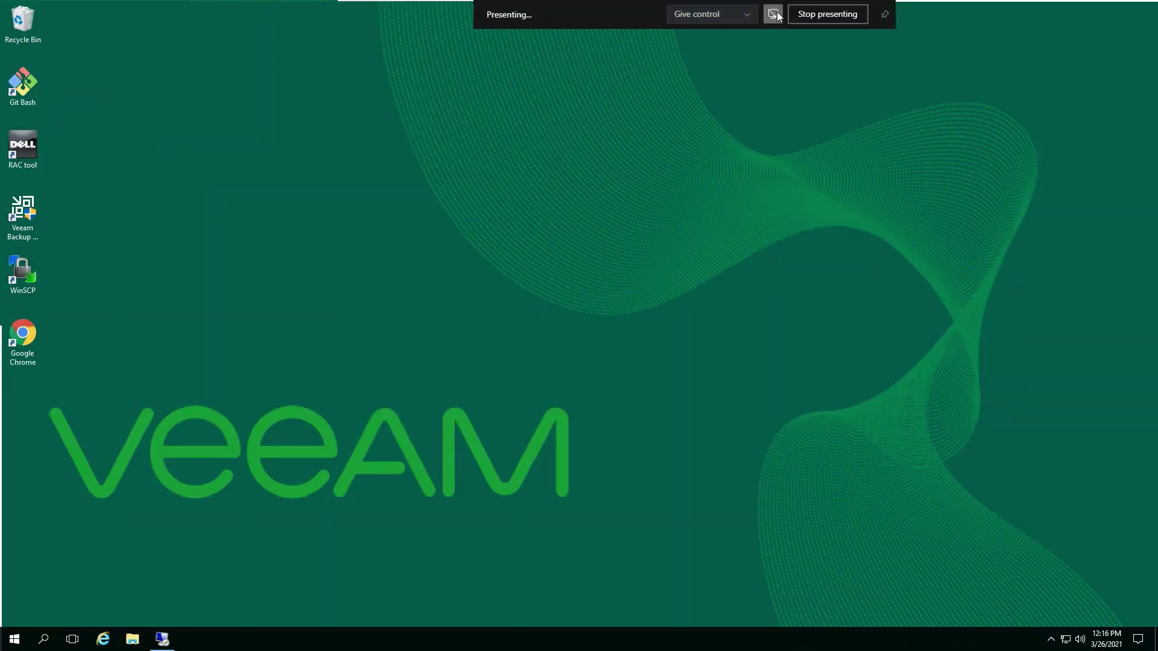
{"action": "left_click", "coordinate": [793, 15]}
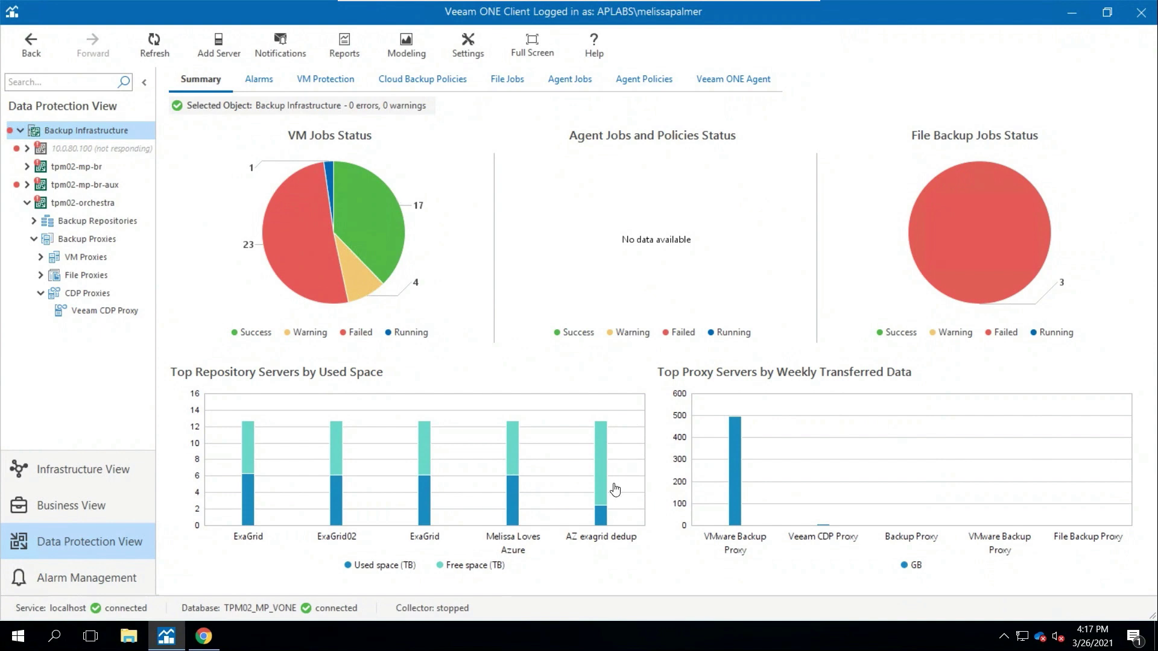
{"action": "left_click", "coordinate": [144, 84]}
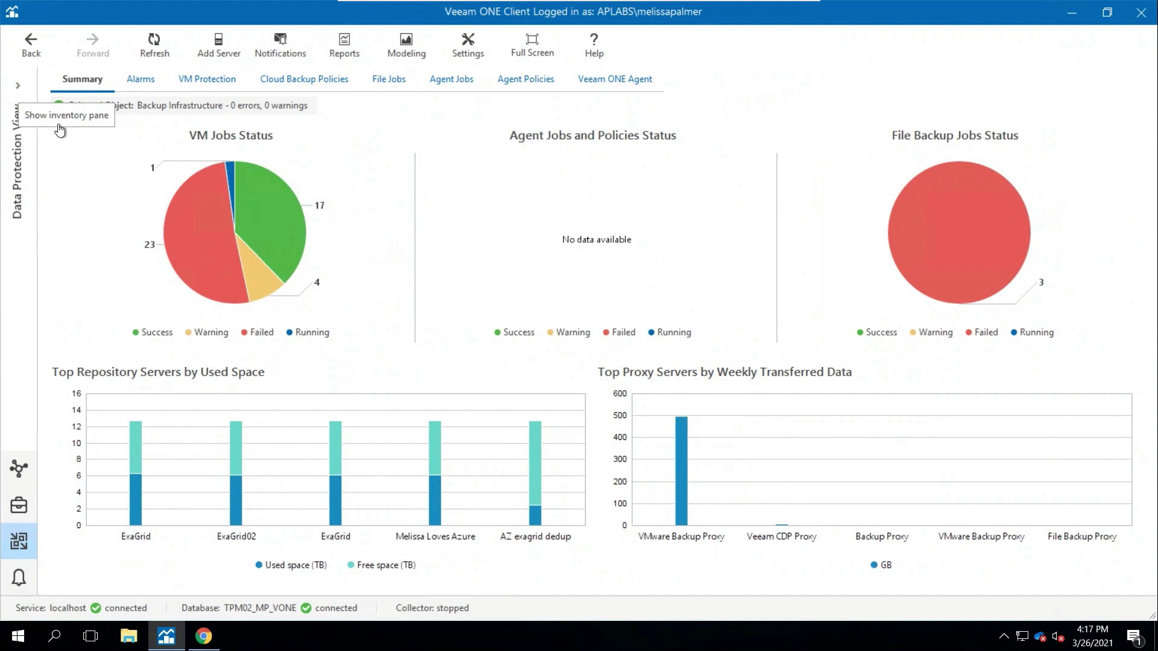
{"action": "left_click", "coordinate": [19, 89]}
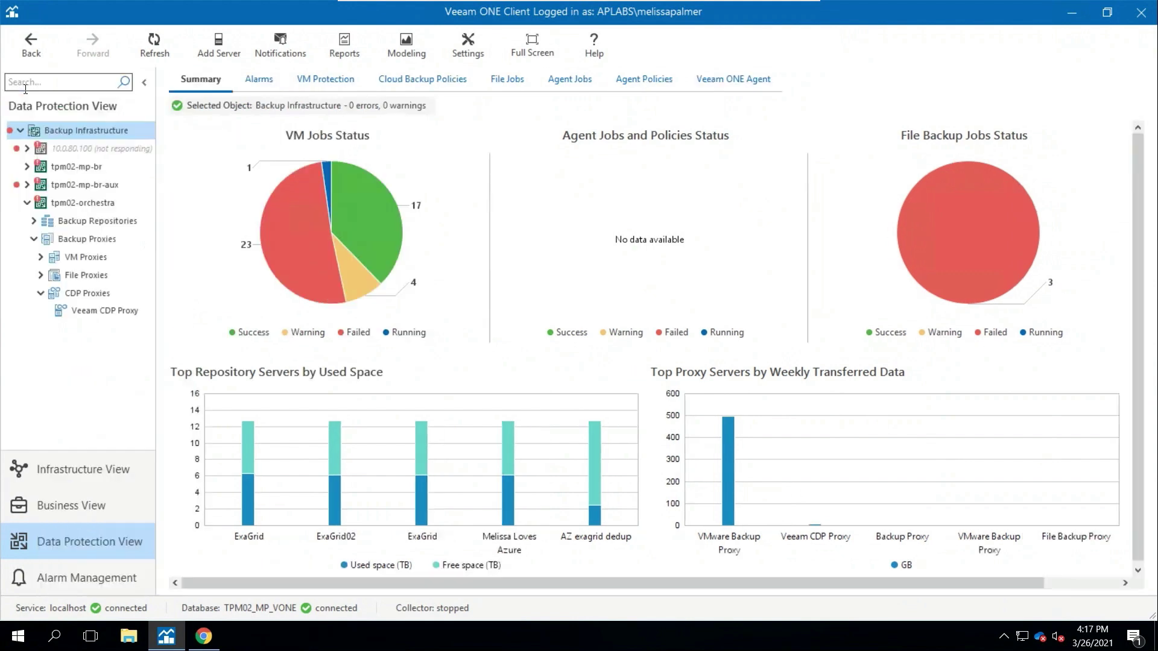
{"action": "left_click", "coordinate": [146, 86]}
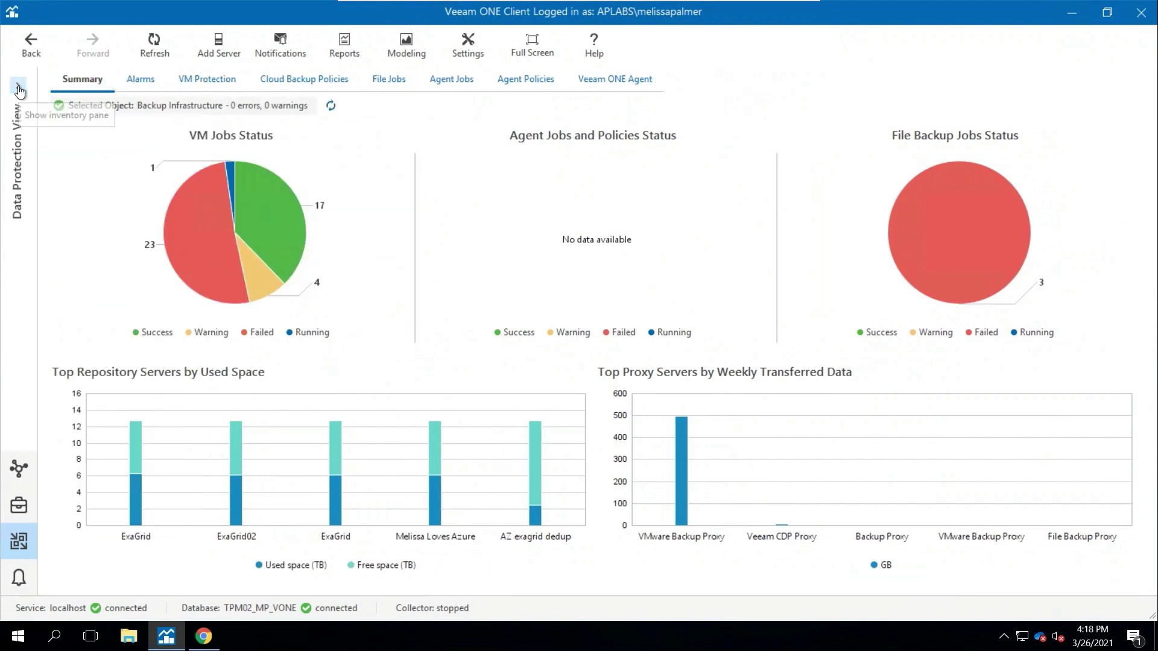
{"action": "left_click", "coordinate": [19, 88]}
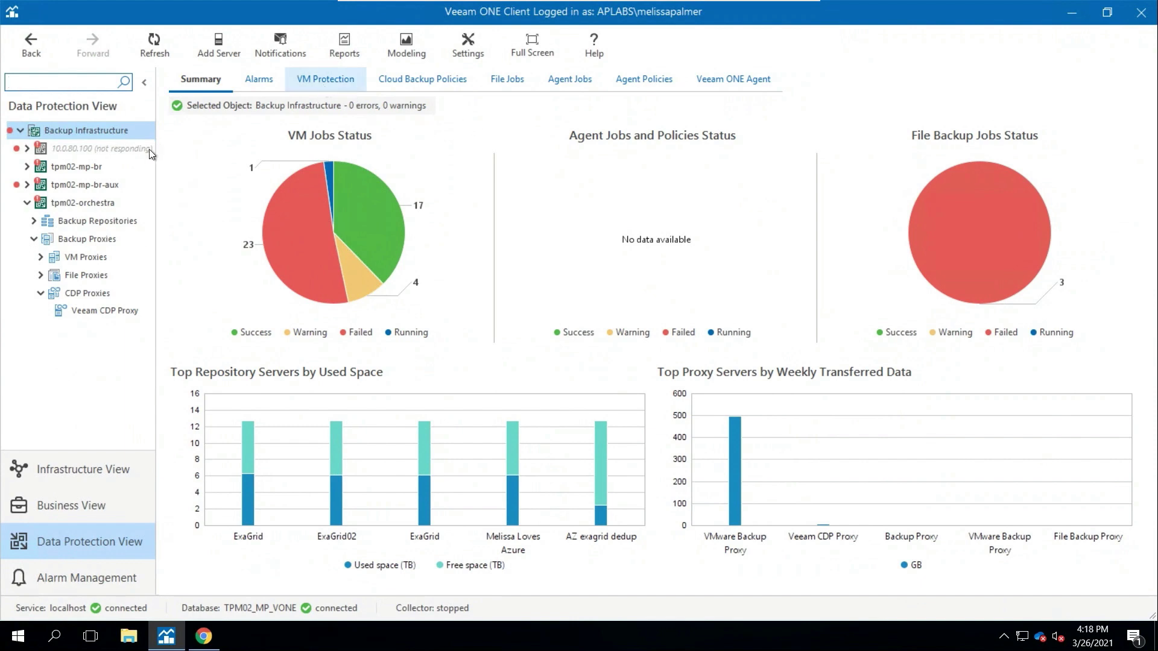
Step: Check the failed slice of the VM jobs status chart and list the VM protection jobs of the tpm02-orchestra server
{"action": "mouse_move", "coordinate": [292, 254]}
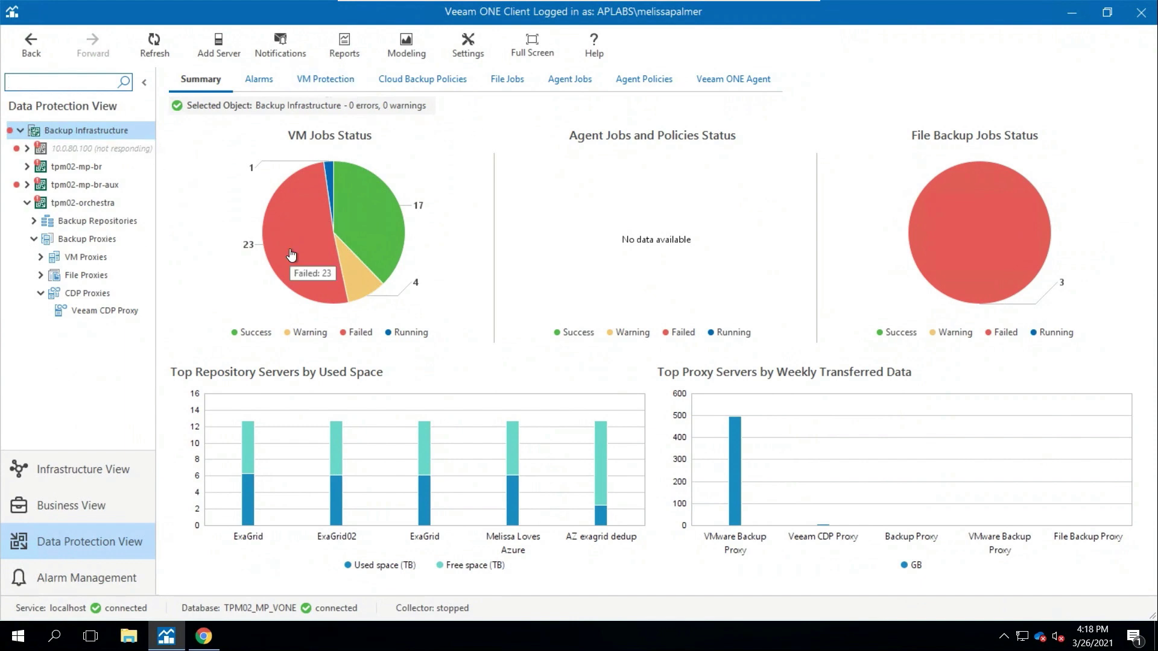
{"action": "left_click", "coordinate": [105, 203]}
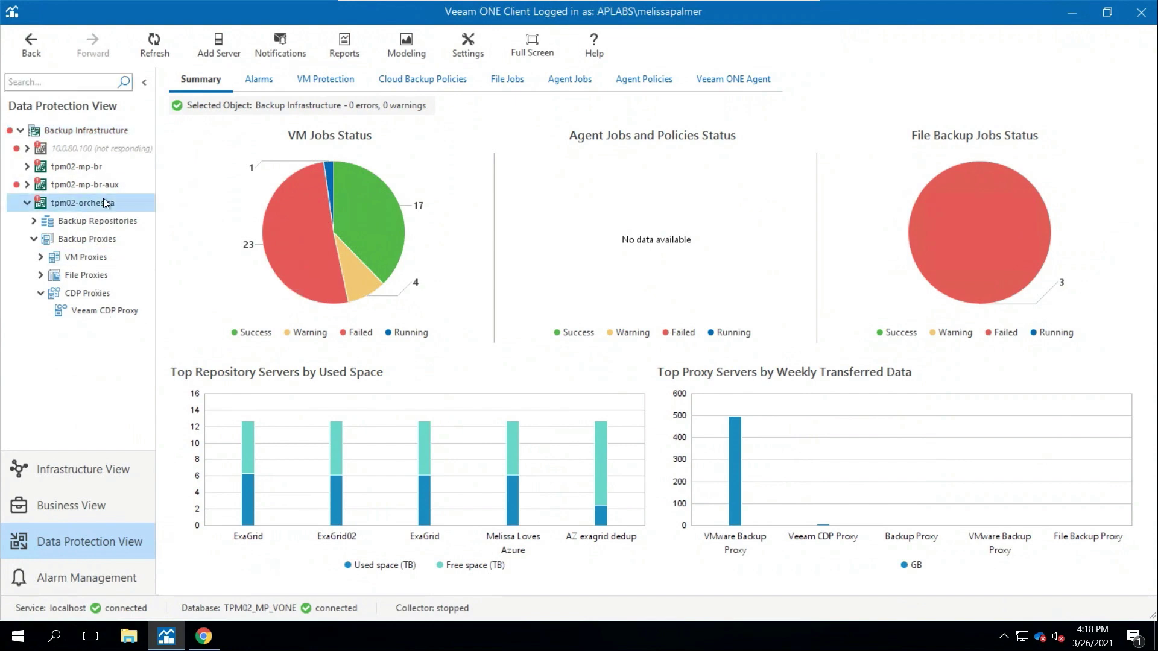
{"action": "left_click", "coordinate": [338, 77]}
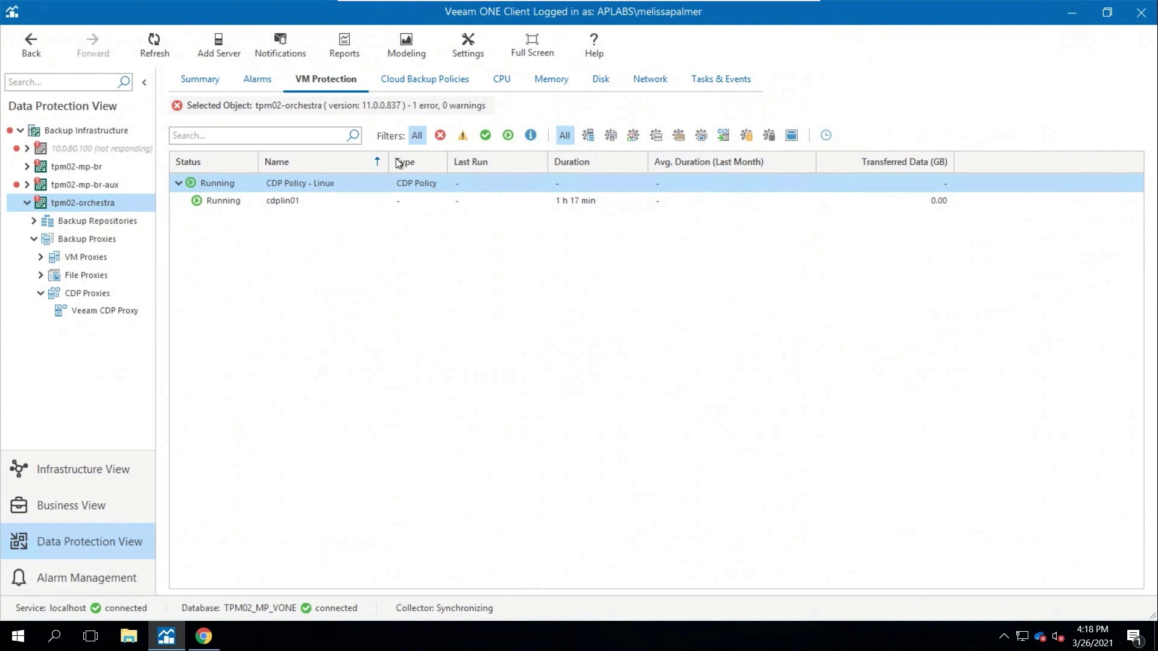
Step: Show the alarms of tpm02-orchestra, review the history of the VM CDP SLA compliance alarm and close it
{"action": "left_click", "coordinate": [245, 83]}
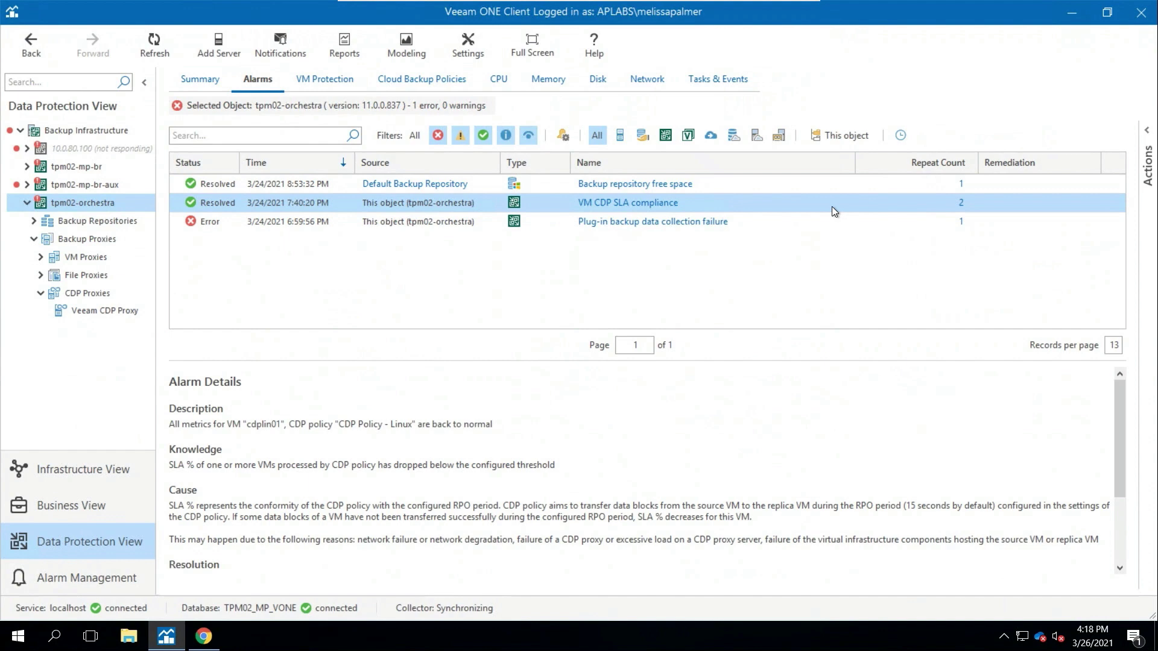
{"action": "left_click", "coordinate": [960, 202]}
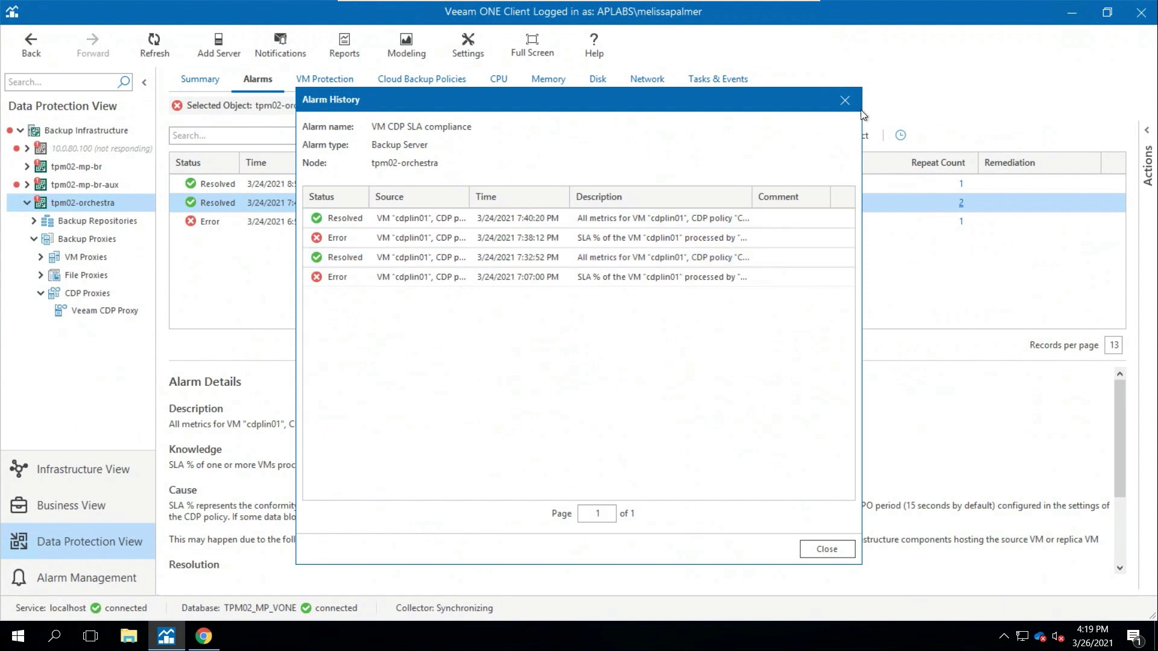
{"action": "left_click", "coordinate": [845, 101]}
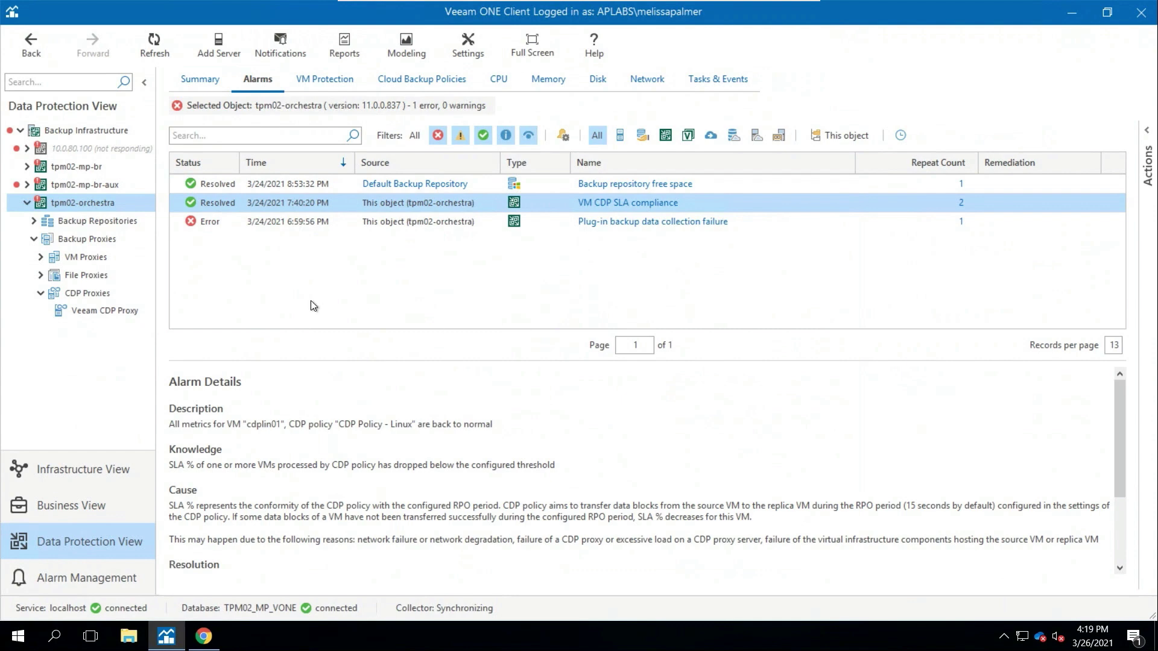
Step: Open the summary of the Veeam CDP Proxy and examine its overview figures and transferred data chart
{"action": "left_click", "coordinate": [87, 310]}
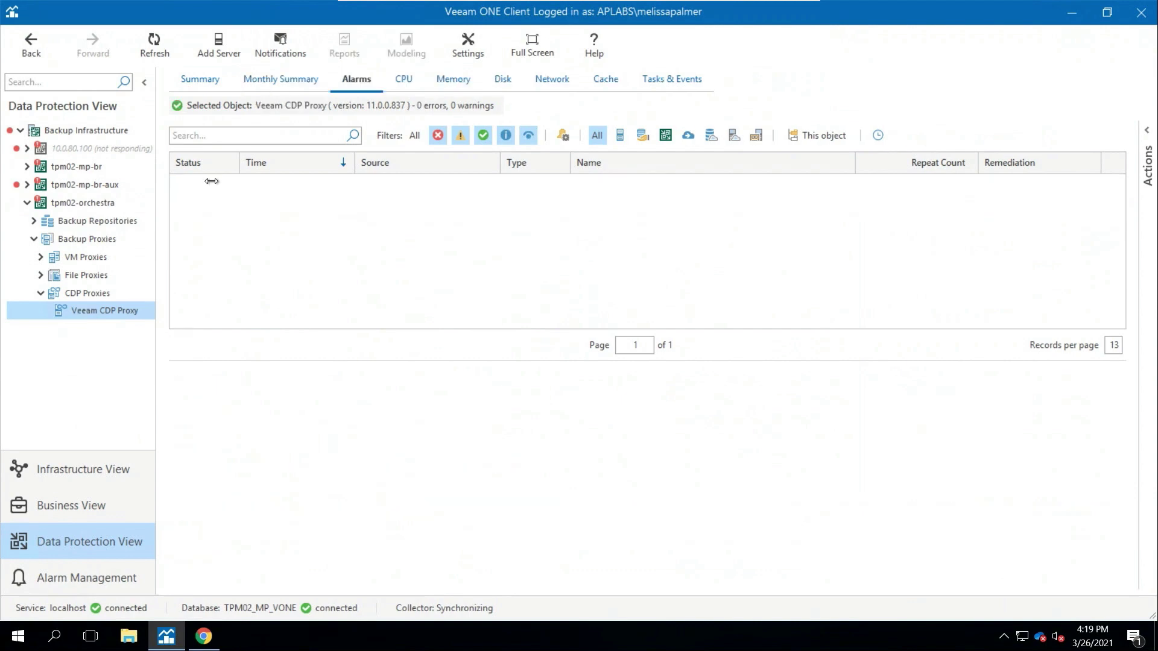
{"action": "left_click", "coordinate": [211, 82]}
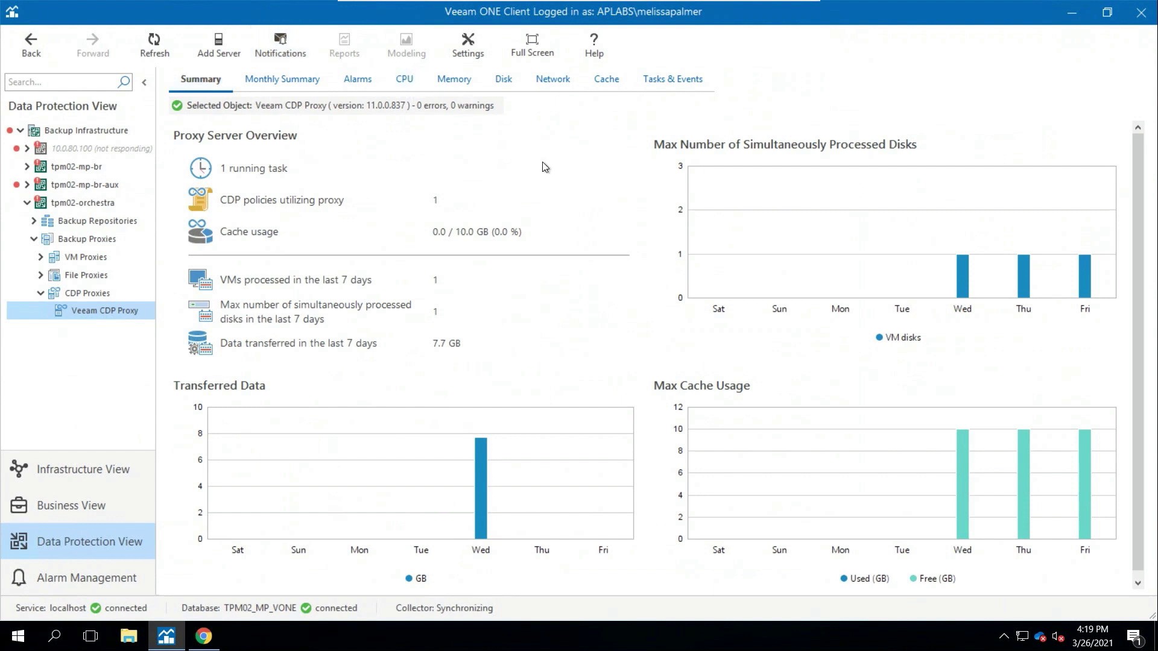
{"action": "mouse_move", "coordinate": [480, 467]}
Step: Review the Veeam CDP Proxy's CPU, memory and disk charts, look over the available chart periods, and return to its alarms
{"action": "left_click", "coordinate": [403, 82]}
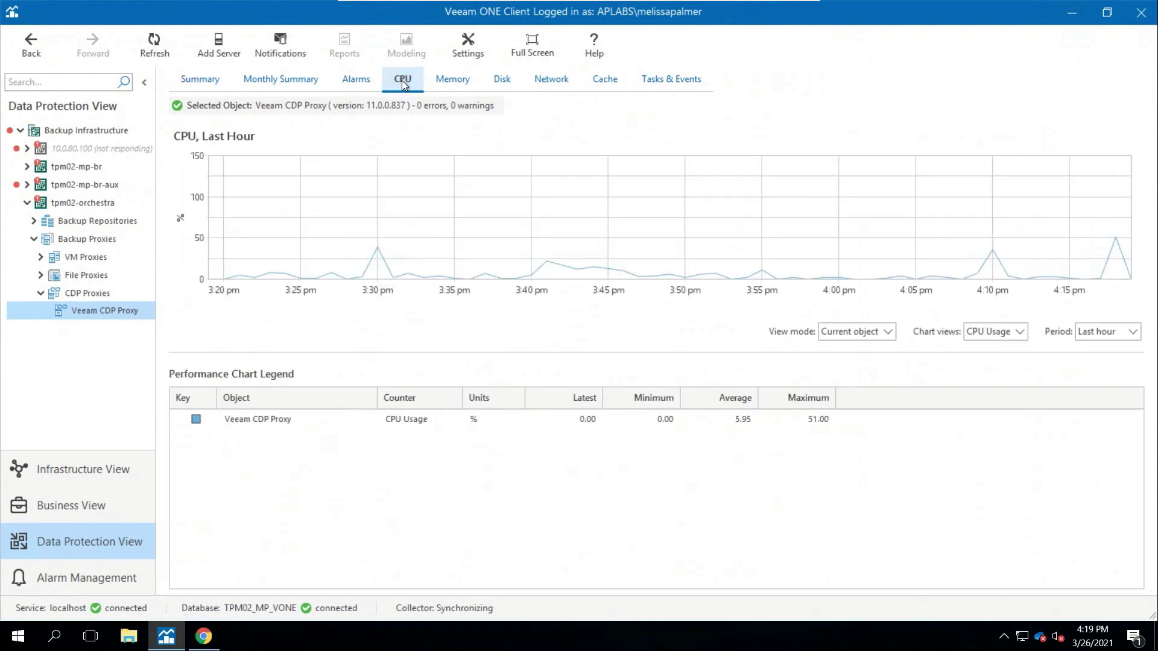
{"action": "left_click", "coordinate": [454, 82]}
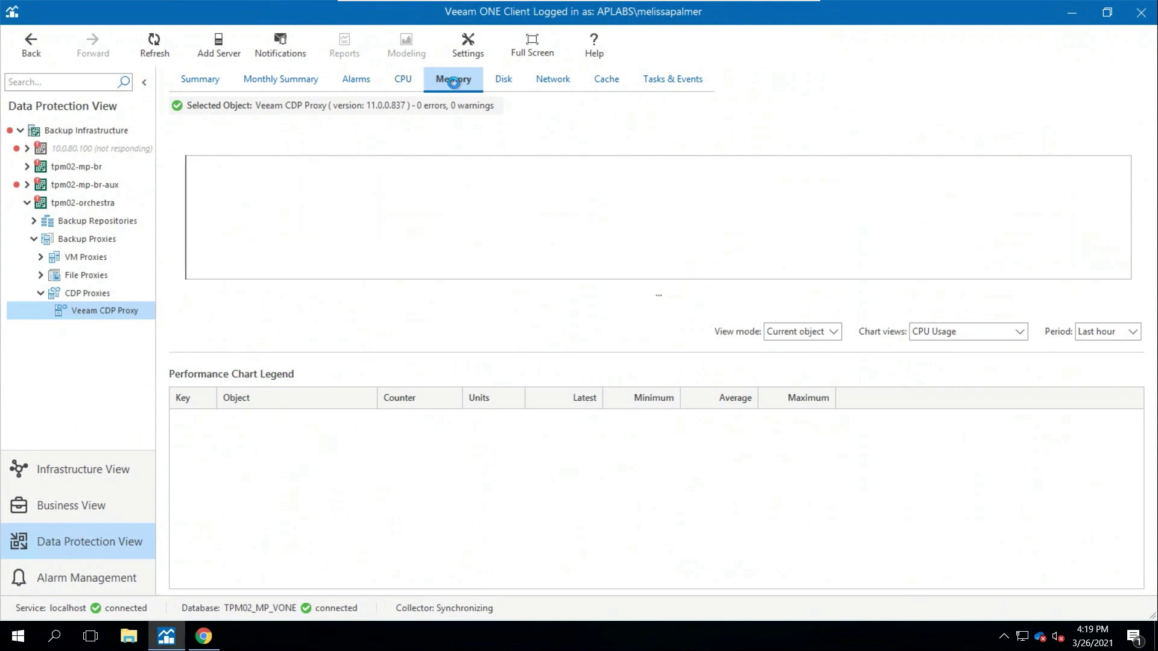
{"action": "left_click", "coordinate": [502, 78]}
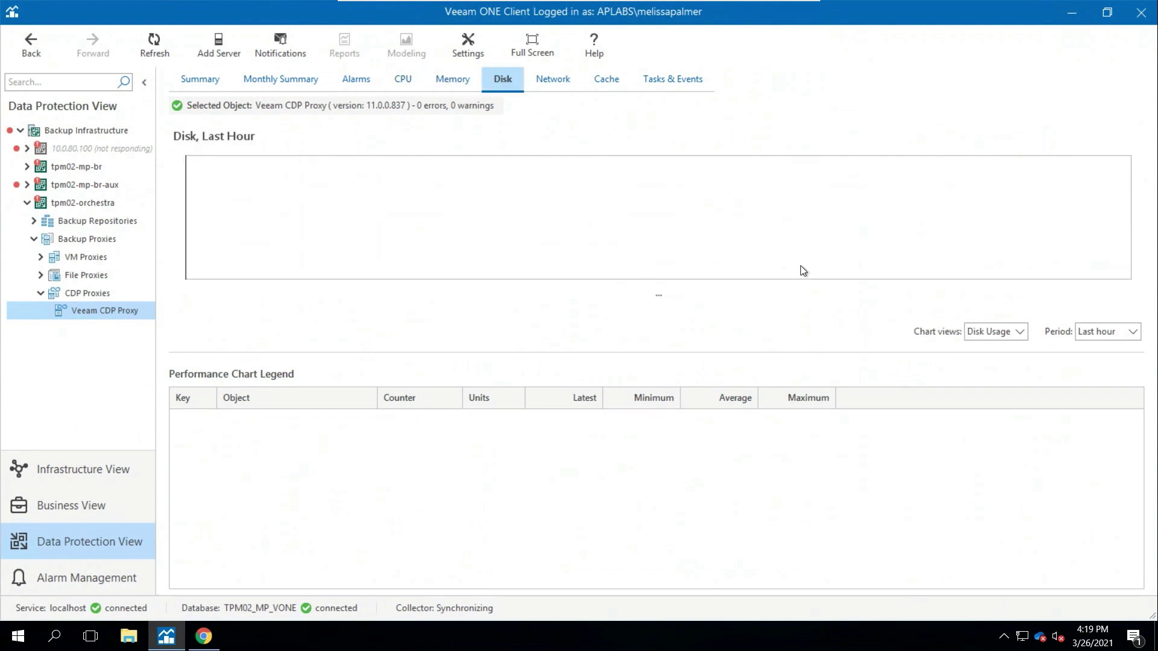
{"action": "left_click", "coordinate": [1106, 331]}
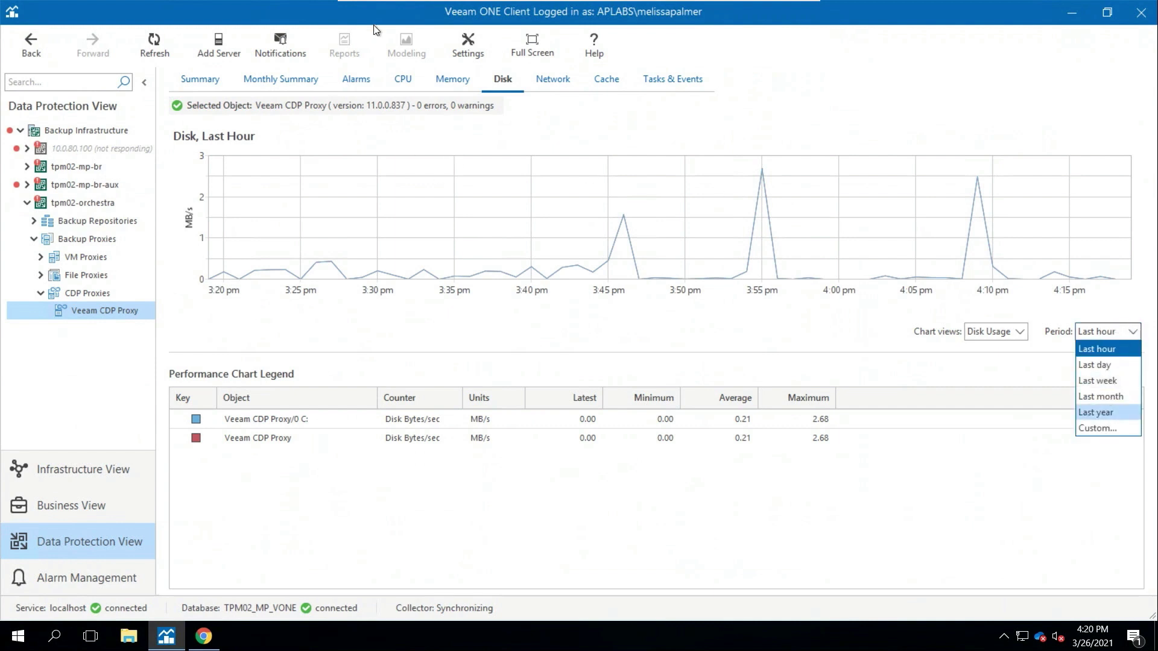
{"action": "left_click", "coordinate": [357, 76]}
{"action": "left_click", "coordinate": [357, 75]}
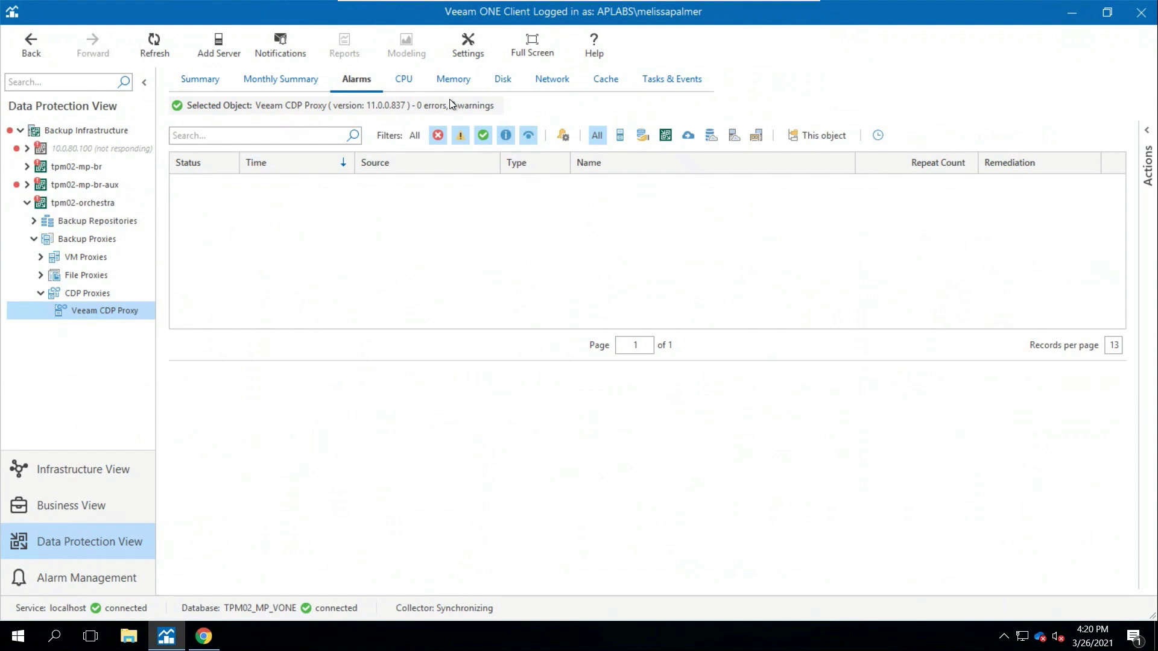
Step: List the cloud backup policies of the tpm02-mp-br server and expand the AWS policy App03 to inspect its protected VM
{"action": "left_click", "coordinate": [104, 165]}
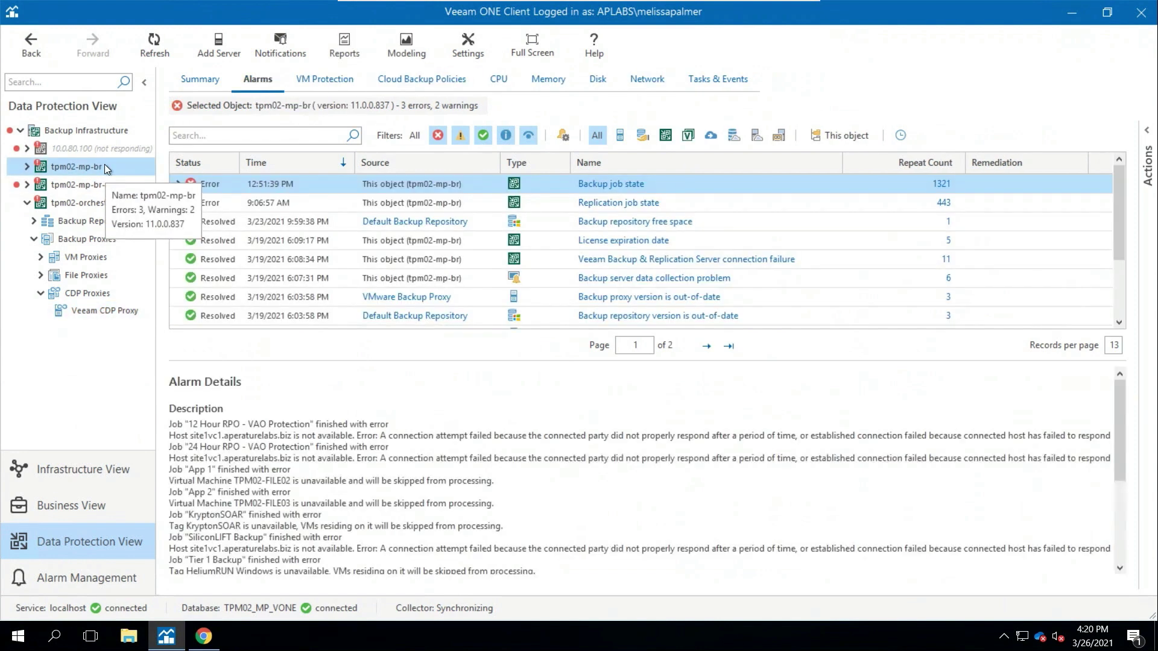
{"action": "left_click", "coordinate": [448, 86]}
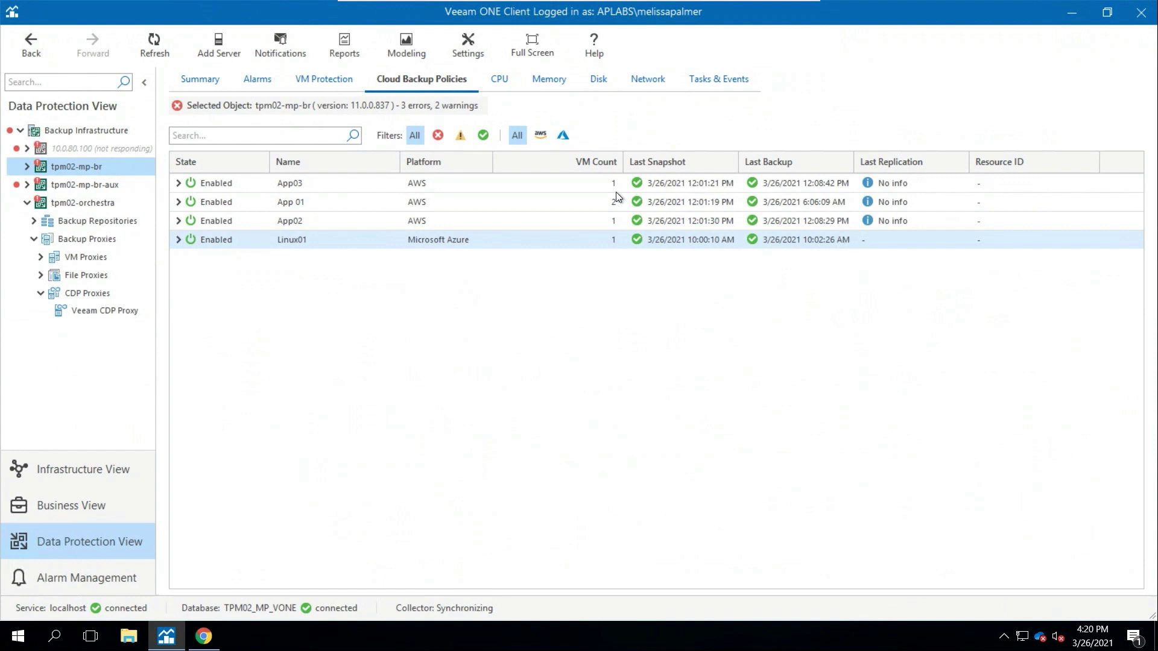
{"action": "left_click", "coordinate": [663, 200]}
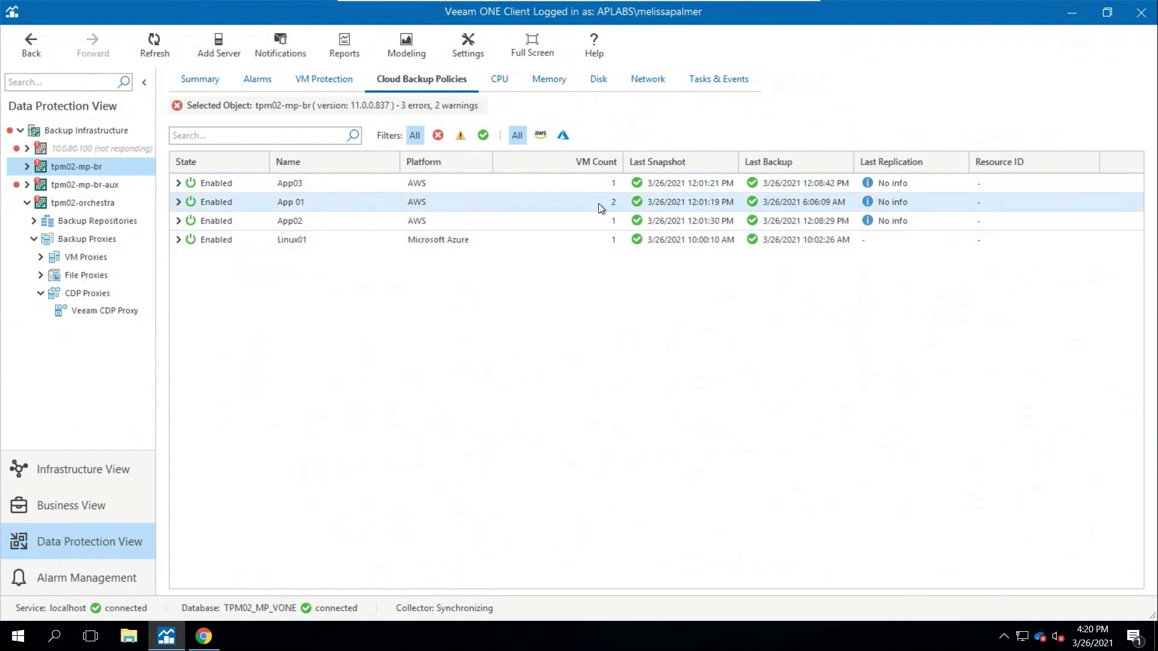
{"action": "left_click", "coordinate": [188, 184]}
{"action": "left_click", "coordinate": [178, 183]}
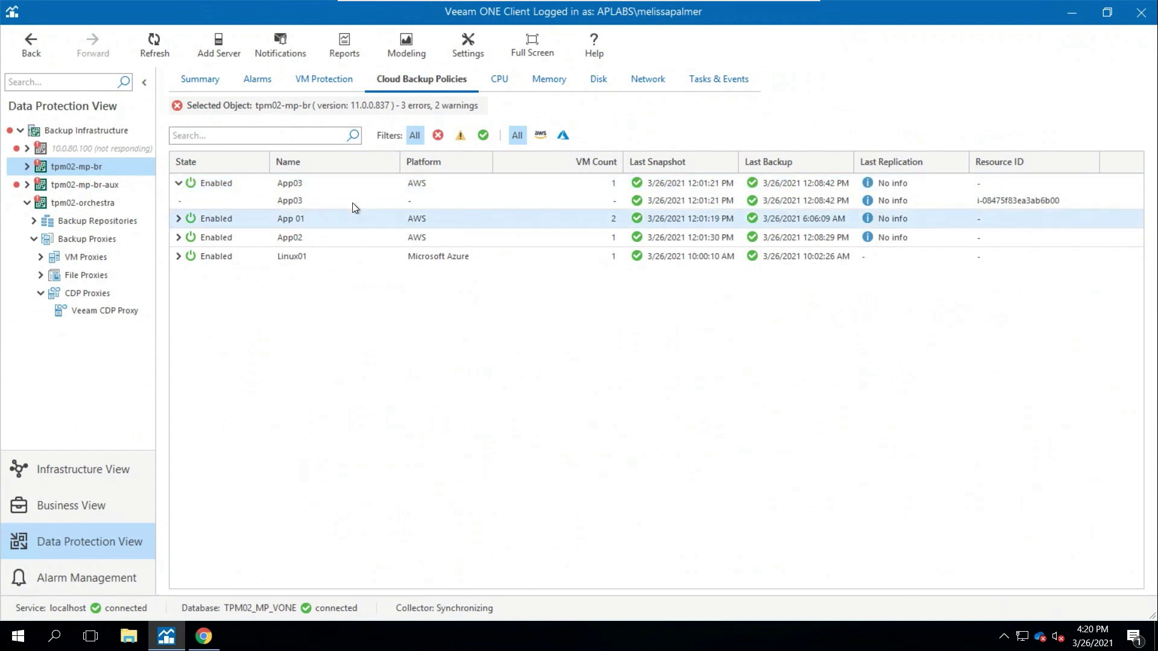
Step: Expand the AWS cloud backup policy App 01 to inspect its protected VMs
{"action": "left_click", "coordinate": [259, 219]}
{"action": "left_click", "coordinate": [178, 218]}
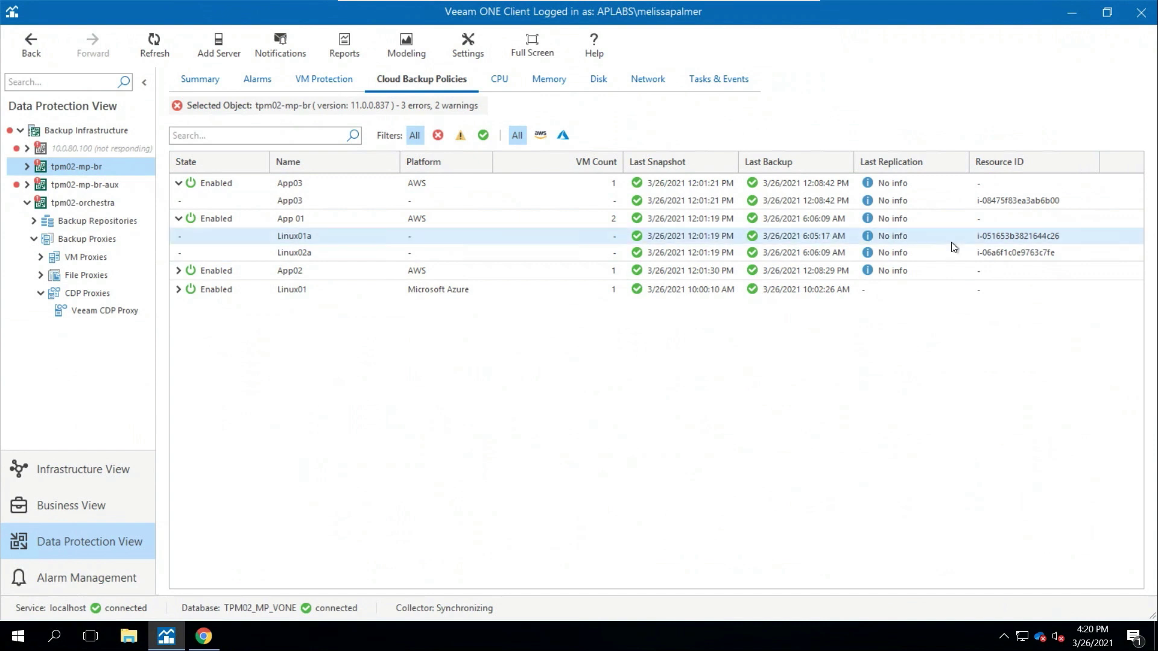
Step: Look through the alarms of tpm02-mp-br, search them for "cloud", and clear the search
{"action": "left_click", "coordinate": [273, 81]}
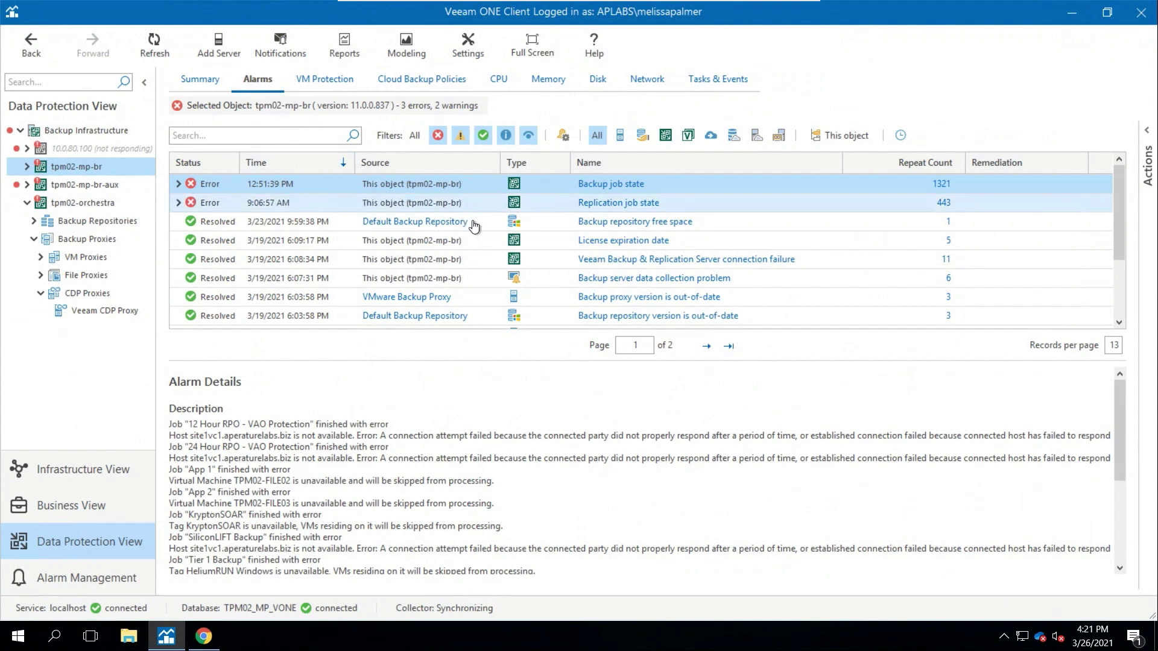
{"action": "left_click_drag", "start_coordinate": [1119, 206], "coordinate": [1117, 301]}
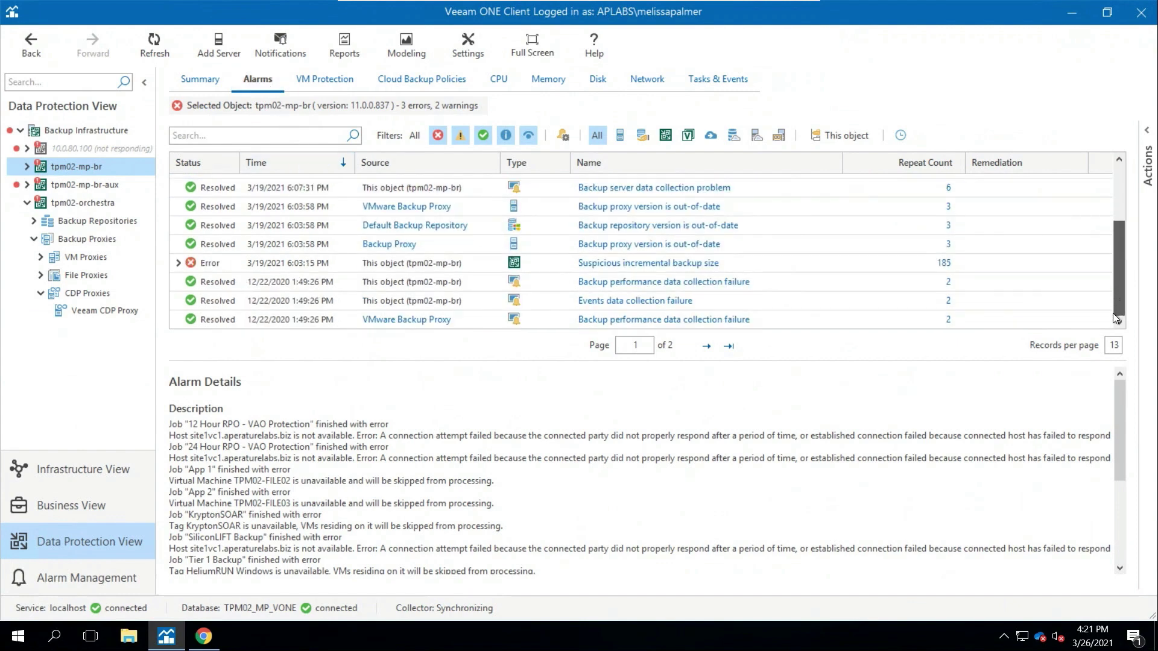
{"action": "scroll", "coordinate": [1107, 262], "scroll_direction": "up", "scroll_amount": 1}
{"action": "scroll", "coordinate": [1108, 271], "scroll_direction": "down", "scroll_amount": 1}
{"action": "scroll", "coordinate": [1104, 259], "scroll_direction": "up", "scroll_amount": 1}
{"action": "left_click", "coordinate": [271, 131]}
{"action": "type", "text": "cloud"}
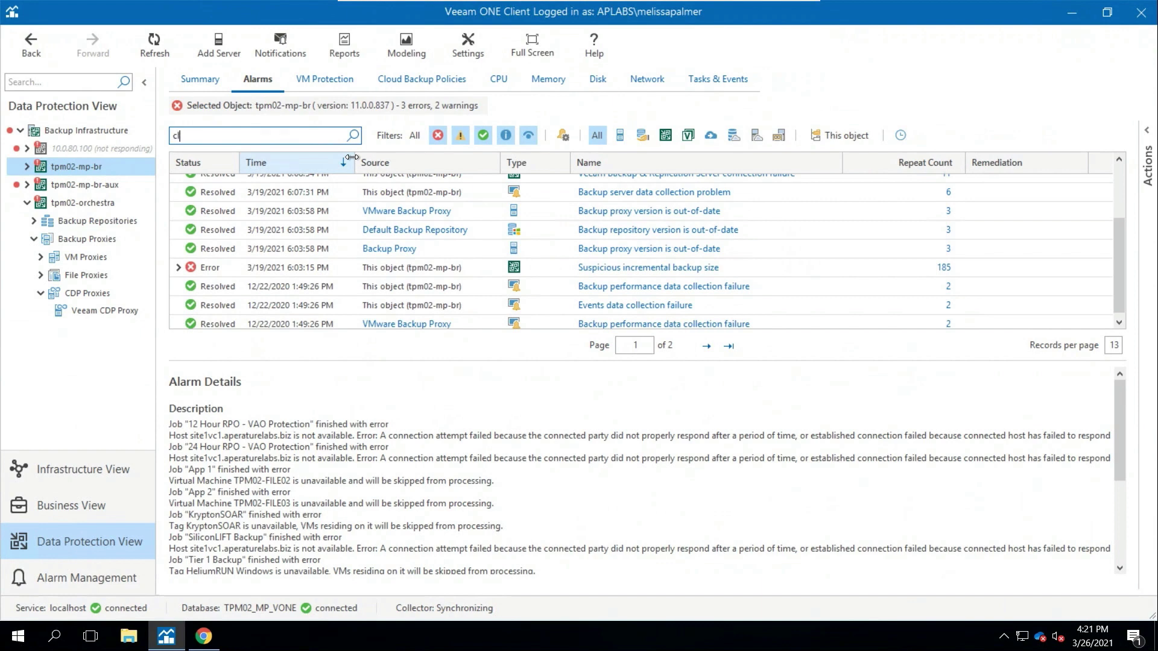
{"action": "key", "text": "Return"}
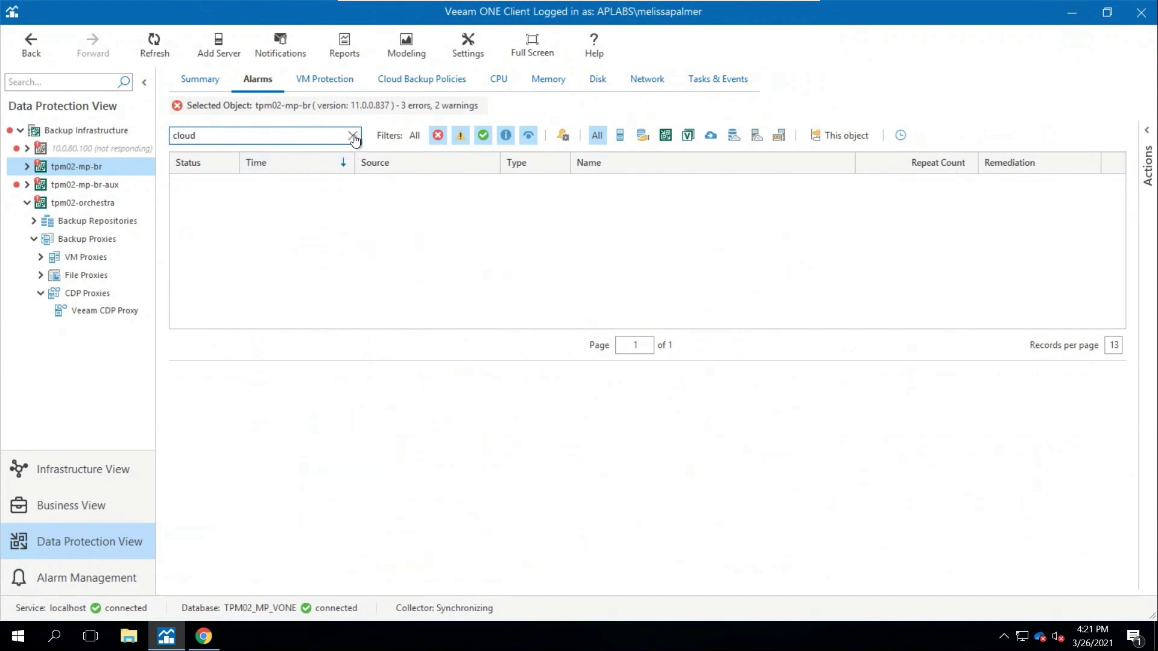
{"action": "left_click", "coordinate": [353, 135]}
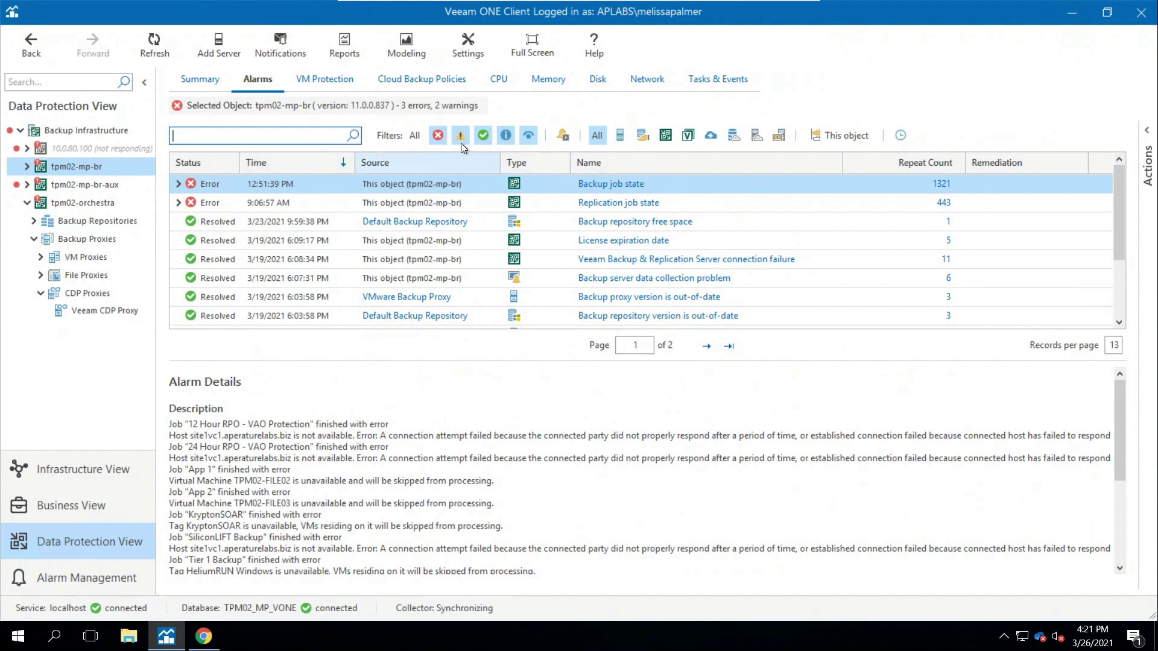
Step: Compare the VM protection jobs of tpm02-mp-br and tpm02-orchestra, and return to the cloud backup policies of tpm02-mp-br
{"action": "left_click", "coordinate": [331, 84]}
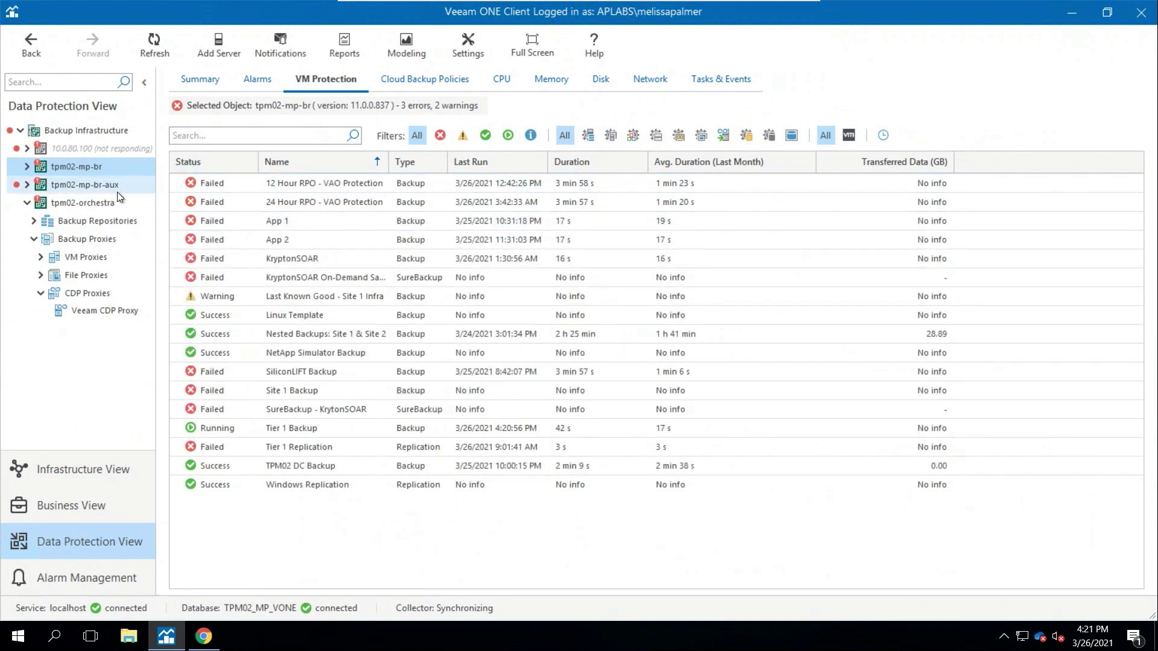
{"action": "left_click", "coordinate": [80, 202]}
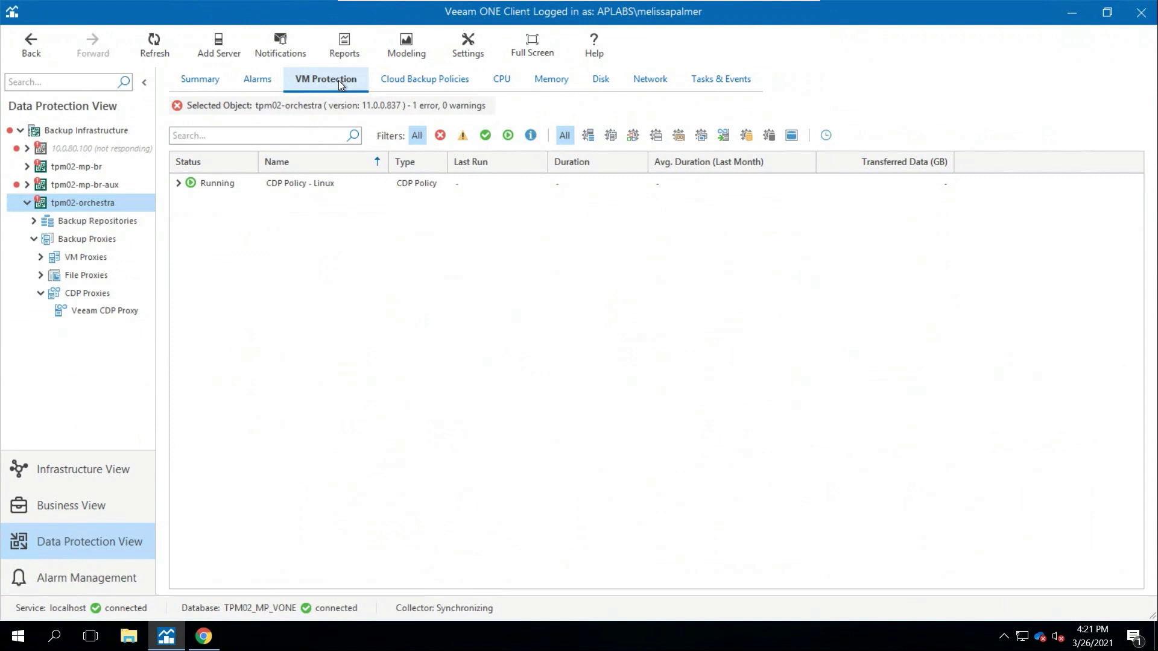
{"action": "left_click", "coordinate": [86, 168]}
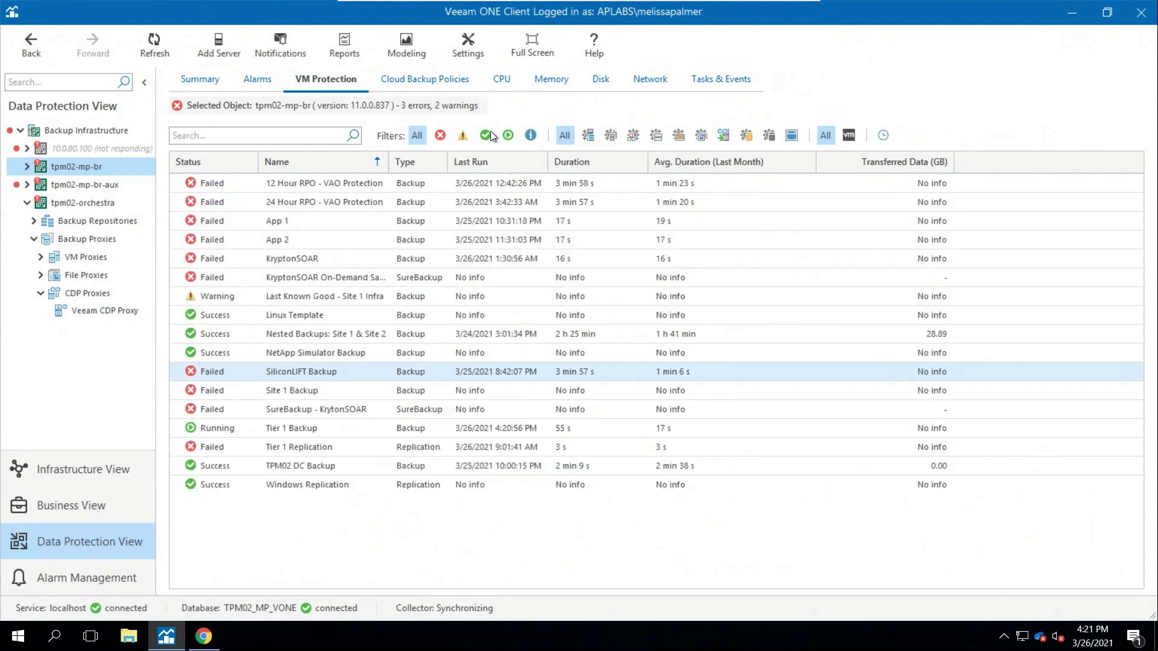
{"action": "left_click", "coordinate": [440, 77]}
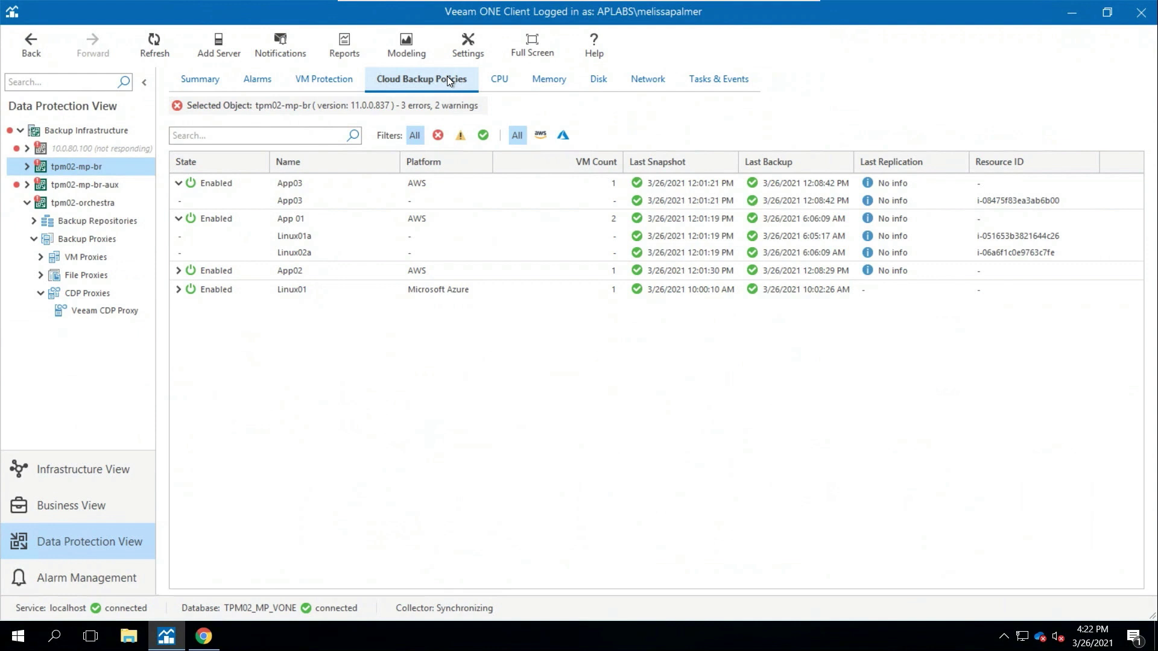
Step: Look over the available report categories, checking the reports offered for CDP and Public Cloud Data Protection
{"action": "left_click", "coordinate": [352, 47]}
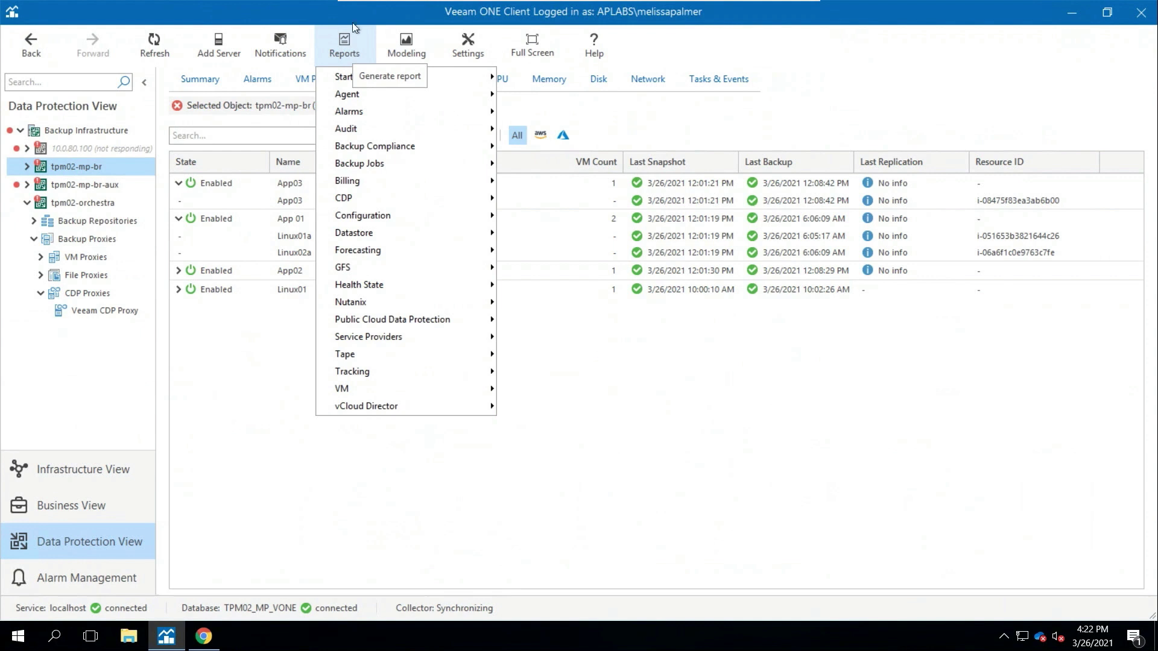
{"action": "mouse_move", "coordinate": [417, 203]}
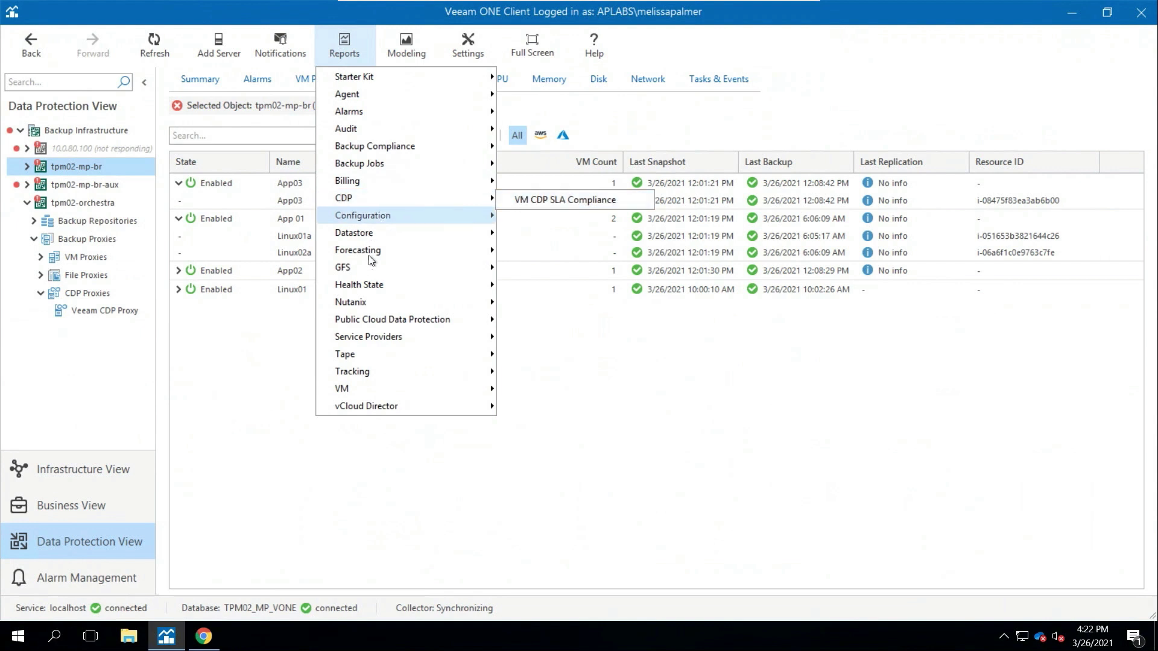
{"action": "mouse_move", "coordinate": [426, 320]}
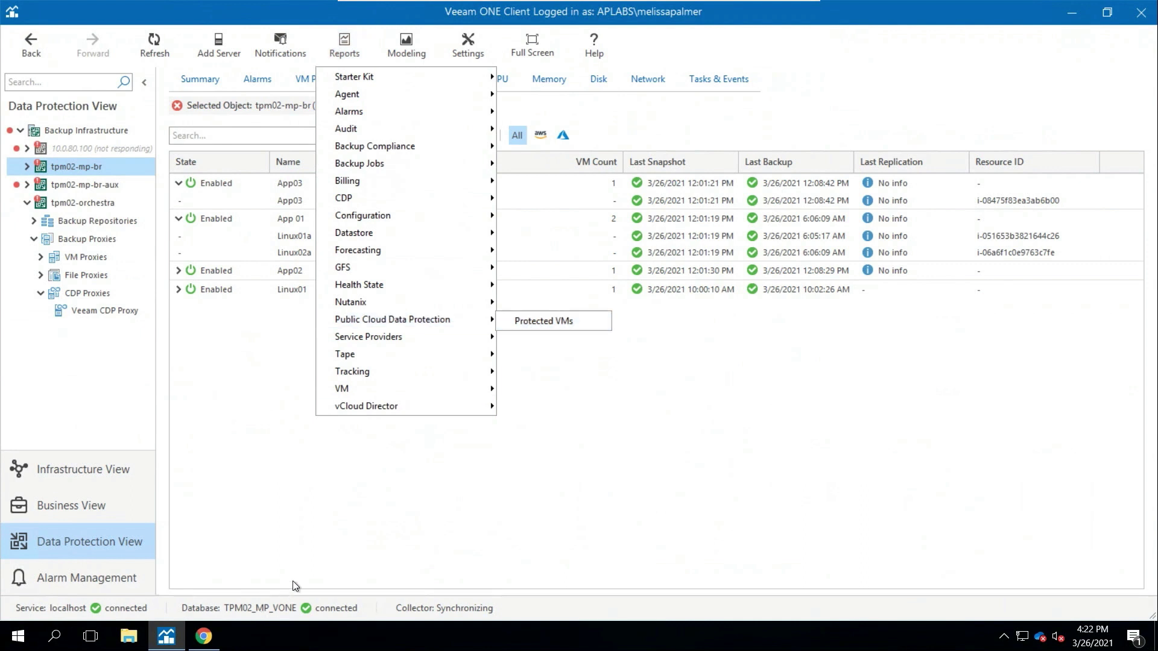
Step: Switch to the Veeam ONE Web Client in Chrome, review the Veeam Backup and Replication dashboard's widgets, and return to the dashboard list
{"action": "left_click", "coordinate": [211, 643]}
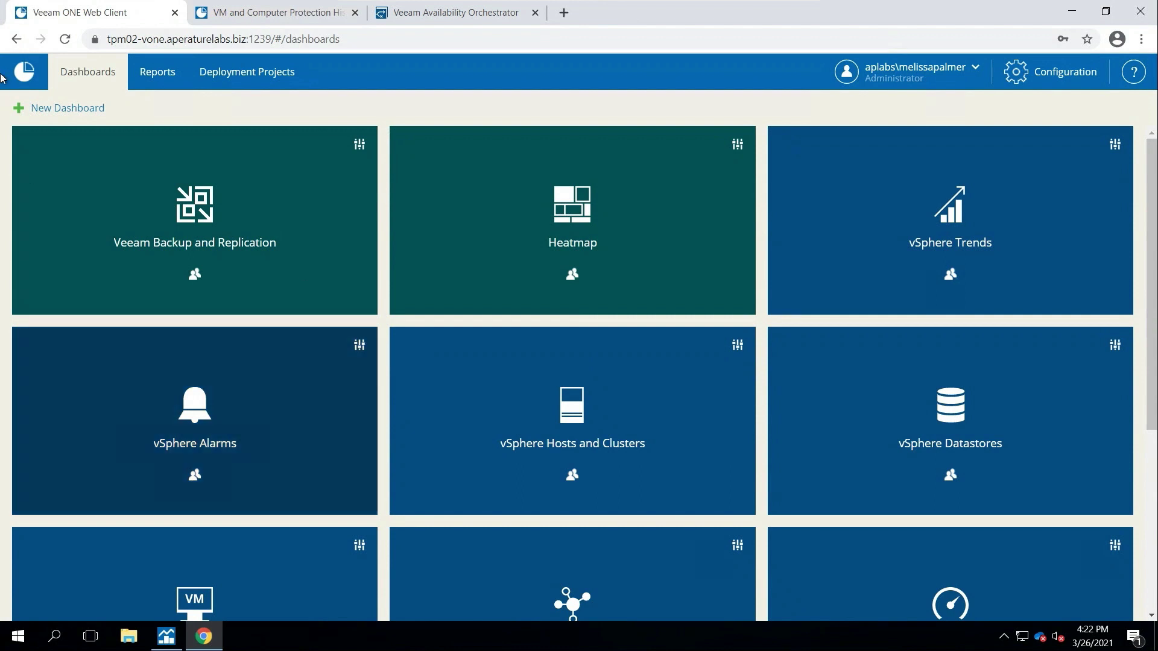
{"action": "left_click", "coordinate": [285, 236]}
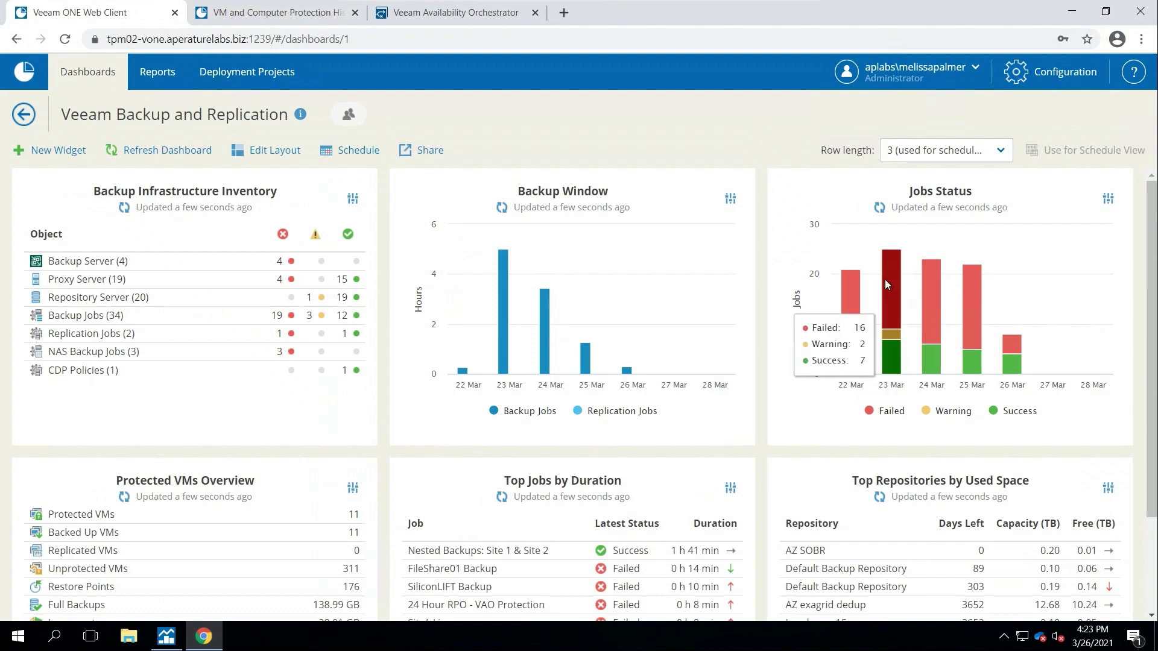
{"action": "scroll", "coordinate": [756, 298], "scroll_direction": "down", "scroll_amount": 2}
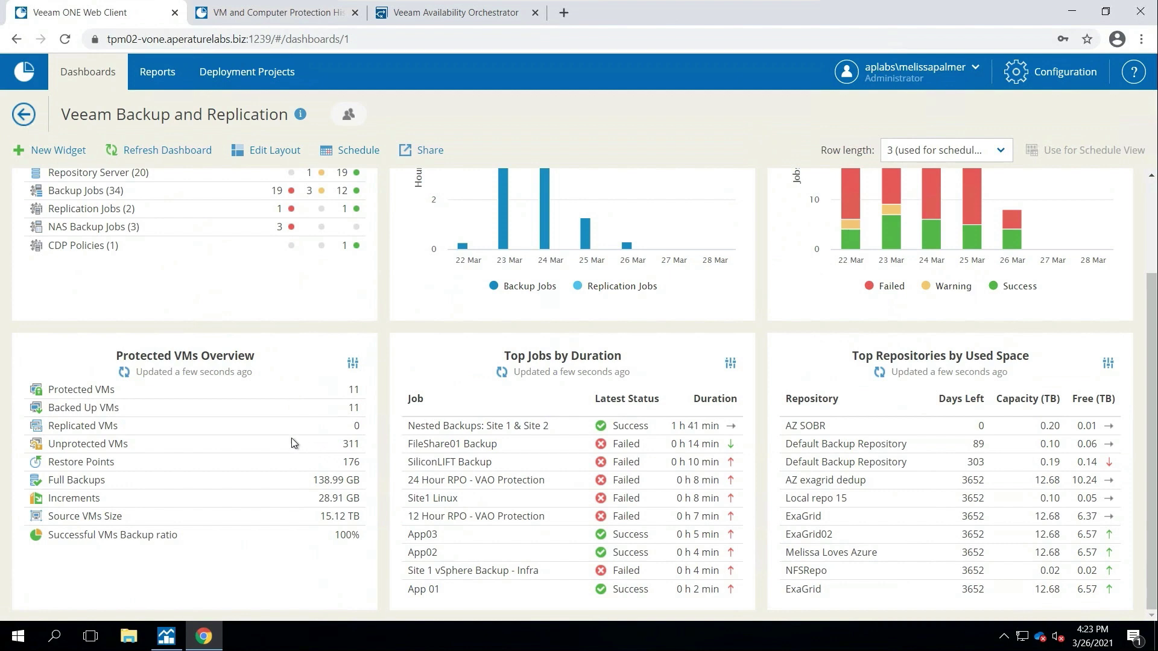
{"action": "scroll", "coordinate": [274, 429], "scroll_direction": "up", "scroll_amount": 2}
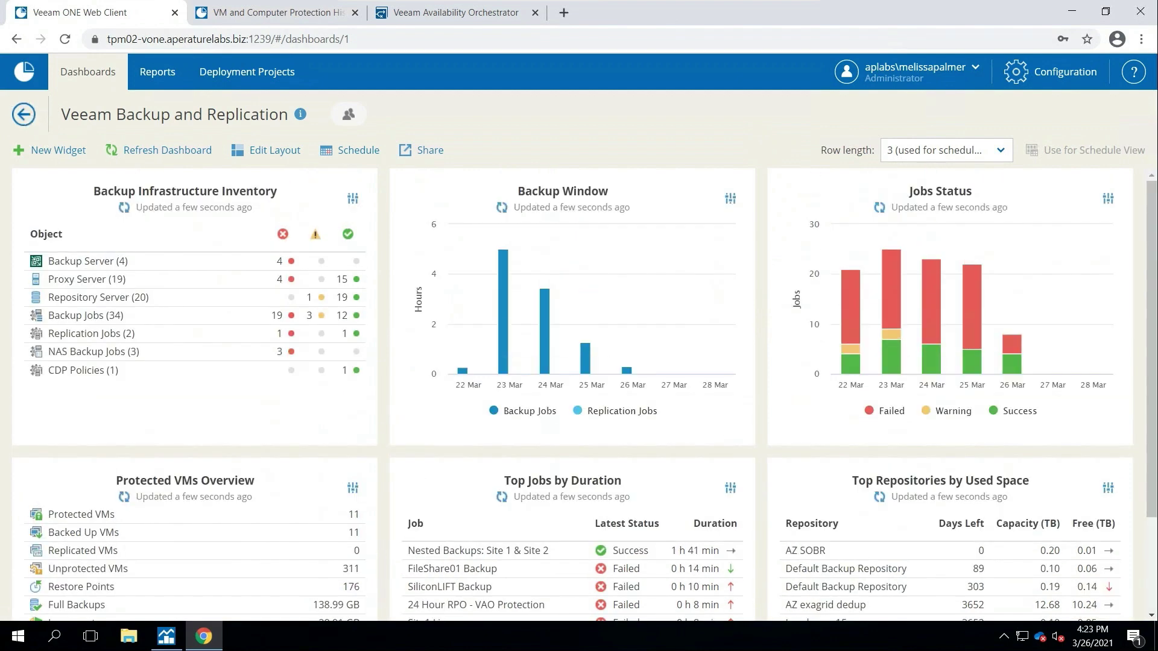
{"action": "left_click", "coordinate": [31, 117]}
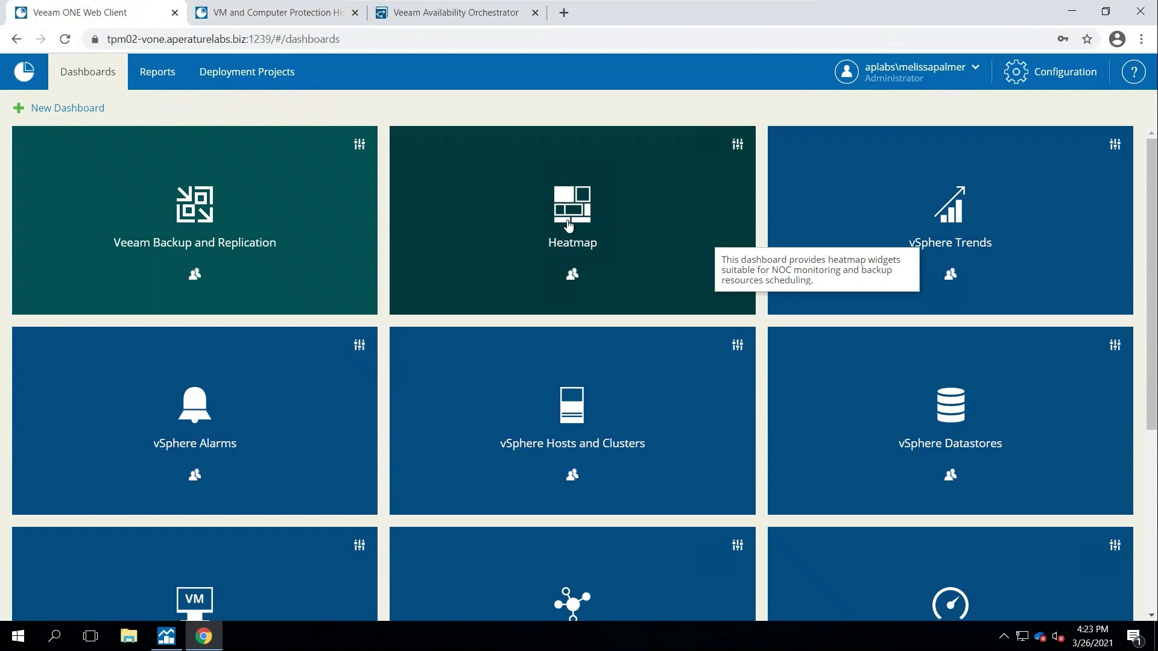
Step: Open the Orchestration View - DR Site dashboard, examine its plan widget and Site 2 Cluster charts, and return to the dashboard list
{"action": "left_click_drag", "start_coordinate": [1153, 162], "coordinate": [1148, 435]}
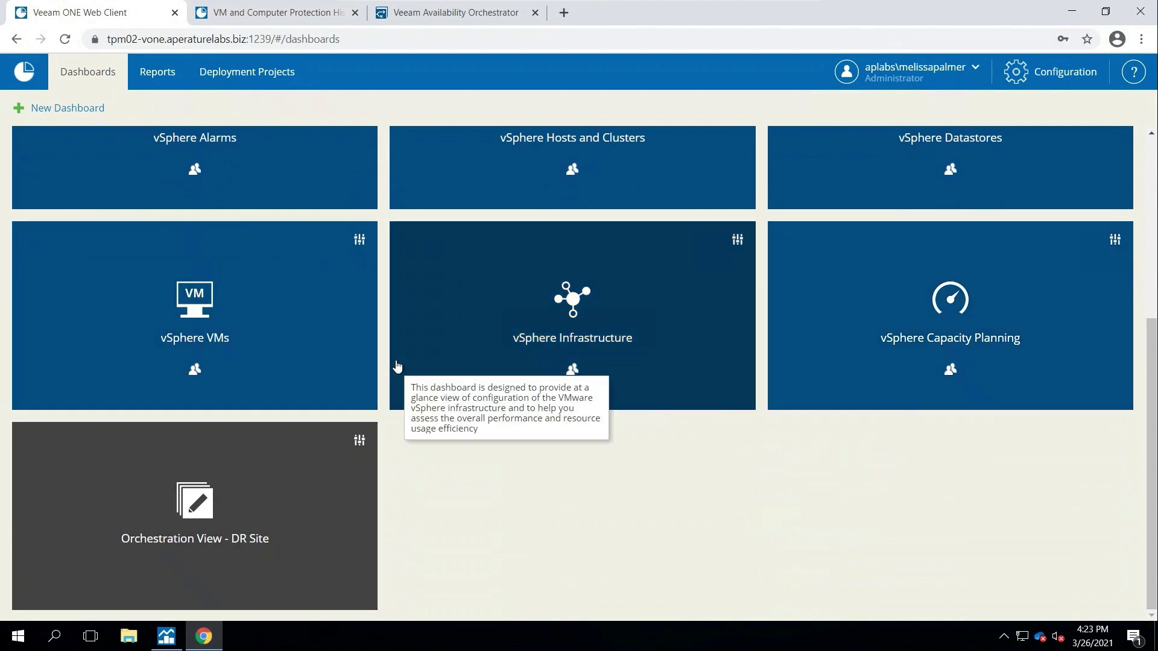
{"action": "left_click", "coordinate": [291, 476]}
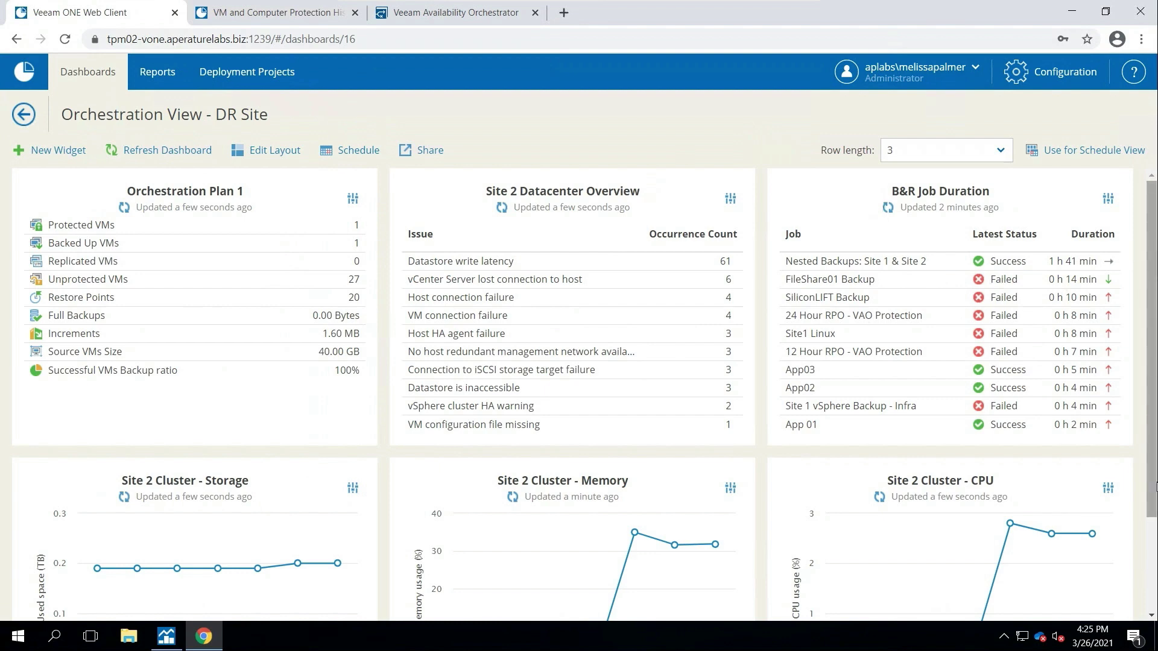
{"action": "scroll", "coordinate": [1154, 486], "scroll_direction": "down", "scroll_amount": 2}
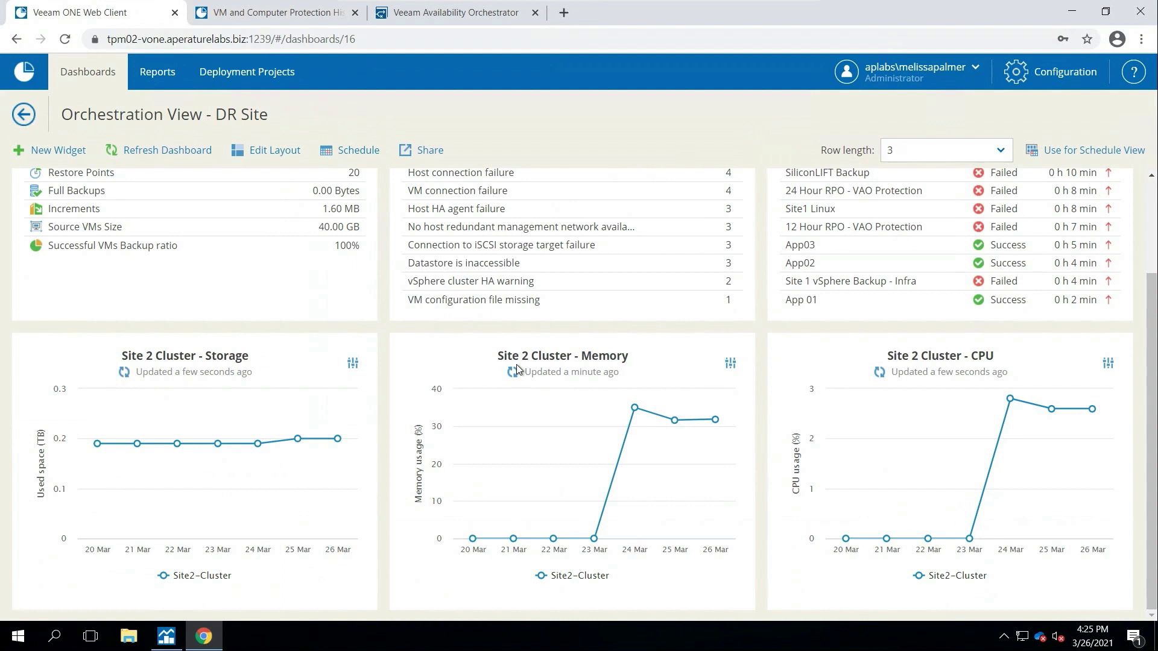
{"action": "mouse_move", "coordinate": [322, 421]}
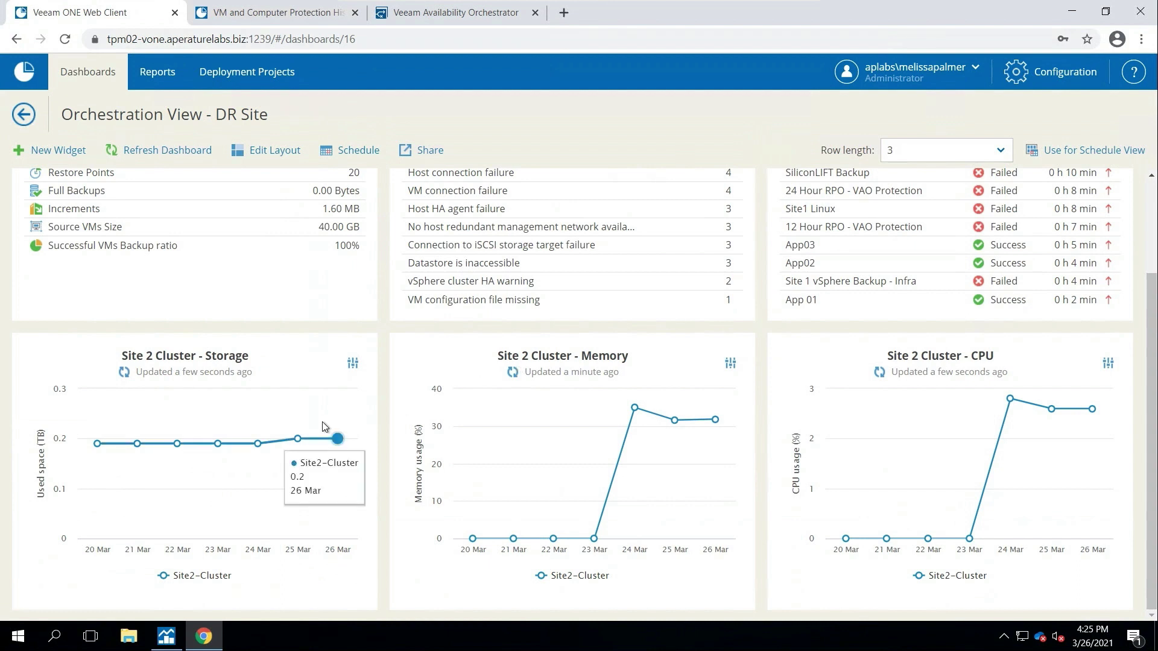
{"action": "mouse_move", "coordinate": [592, 419]}
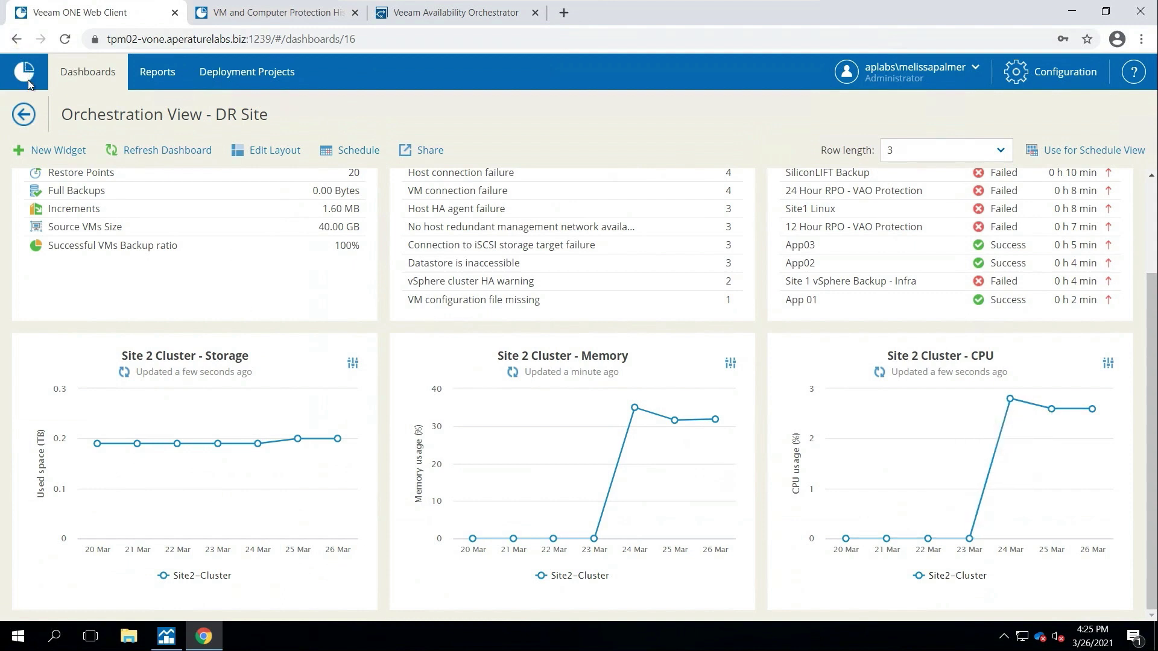
{"action": "left_click", "coordinate": [22, 116]}
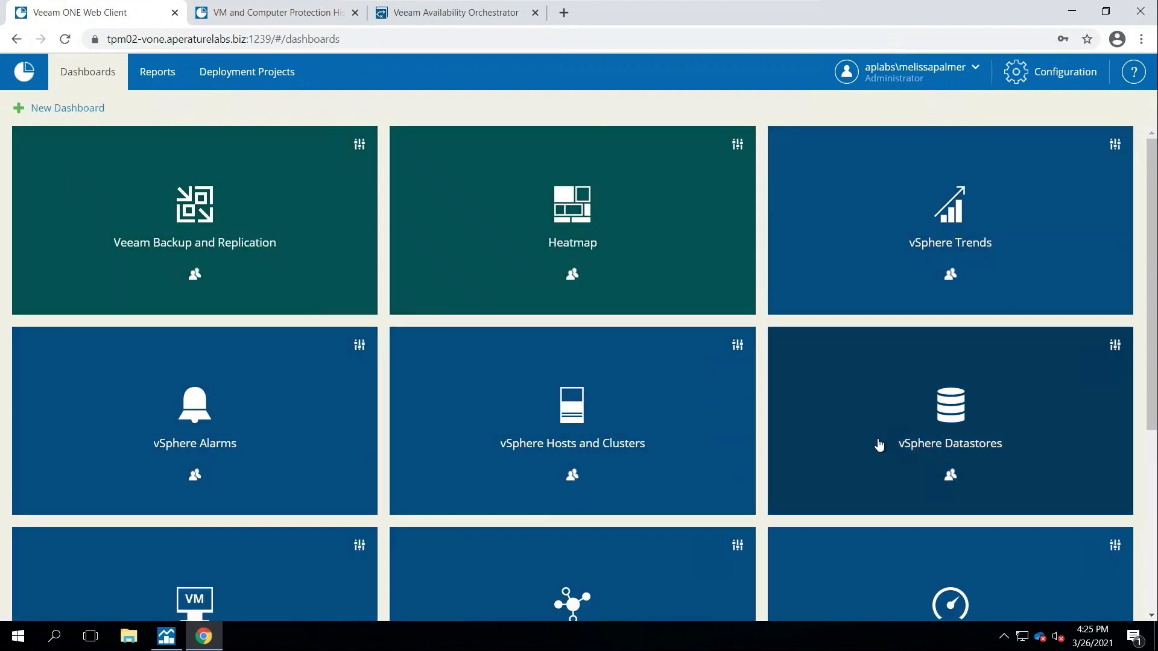
Step: Open the report templates and look through the full list of available reports
{"action": "scroll", "coordinate": [878, 445], "scroll_direction": "down", "scroll_amount": 5}
{"action": "scroll", "coordinate": [879, 444], "scroll_direction": "up", "scroll_amount": 5}
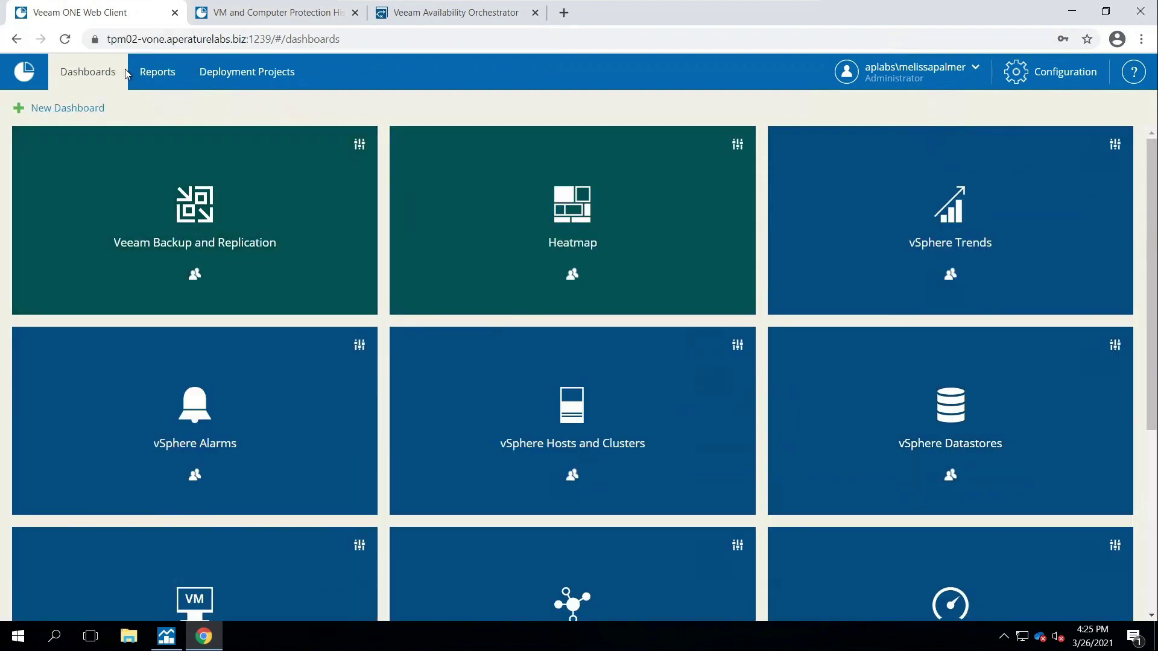
{"action": "left_click", "coordinate": [166, 83]}
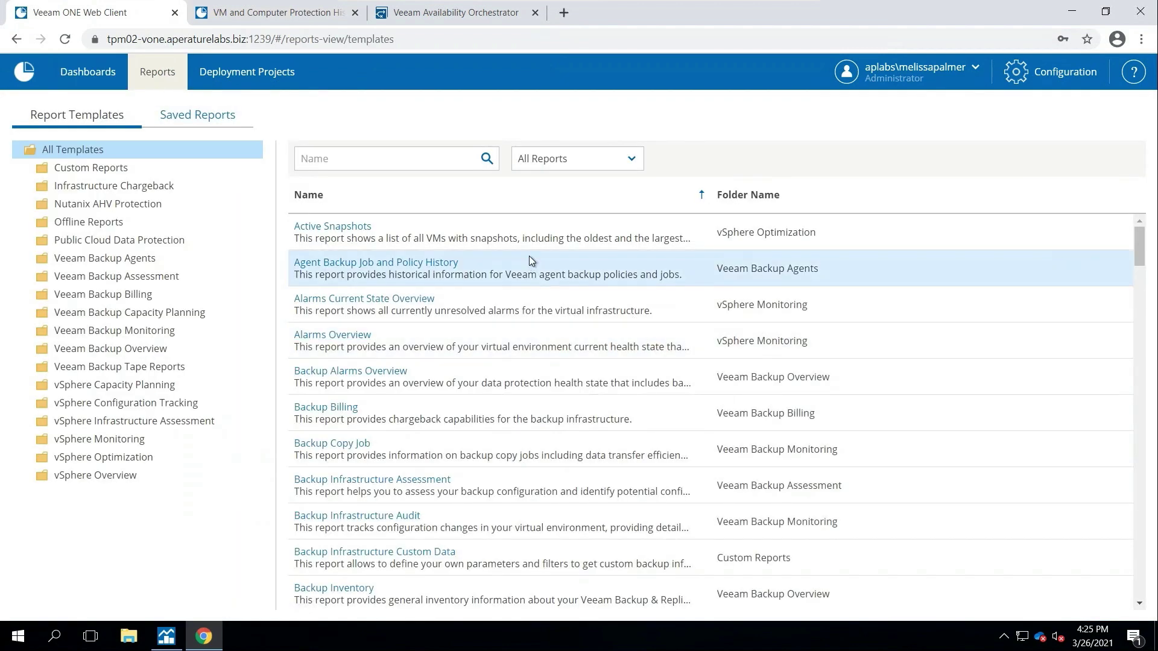
{"action": "scroll", "coordinate": [531, 261], "scroll_direction": "down", "scroll_amount": 20}
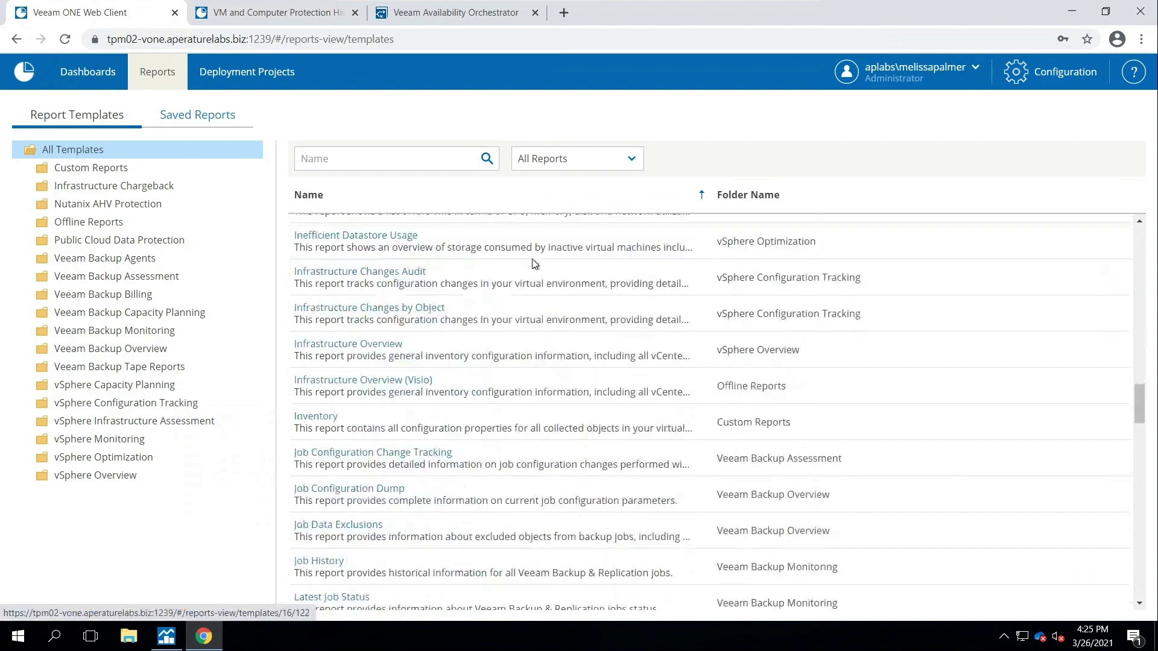
{"action": "scroll", "coordinate": [533, 263], "scroll_direction": "down", "scroll_amount": 10}
{"action": "scroll", "coordinate": [465, 289], "scroll_direction": "up", "scroll_amount": 15}
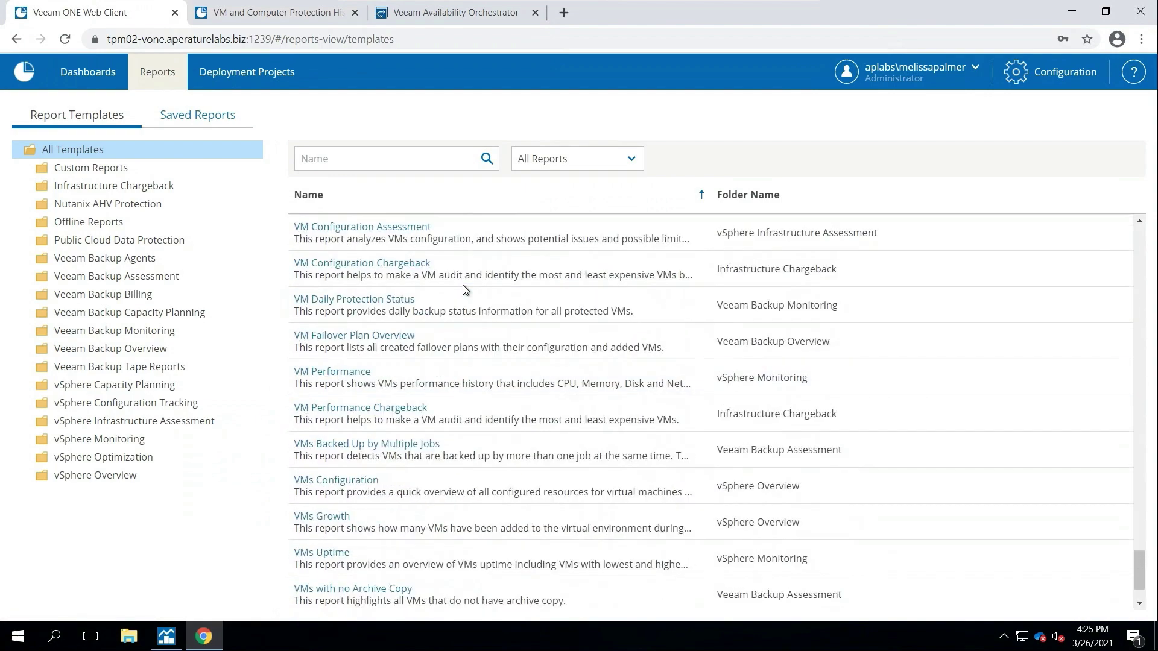
{"action": "scroll", "coordinate": [464, 290], "scroll_direction": "up", "scroll_amount": 20}
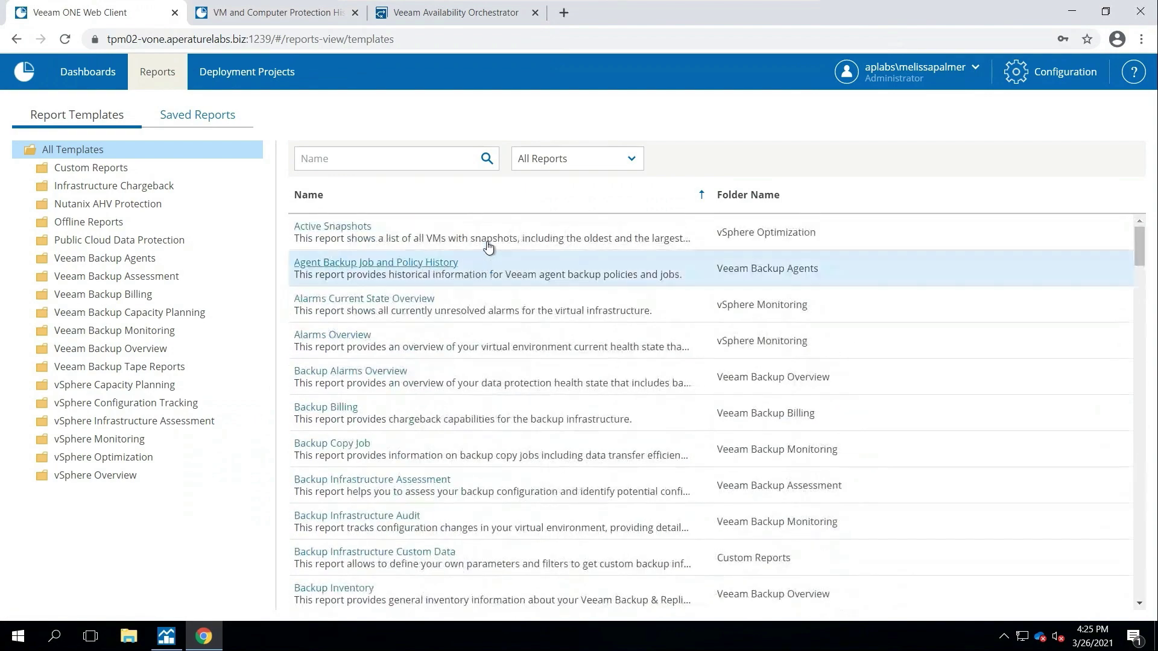
Step: Show the already opened VM and Computer Protection History report and look through its parameters and backup session details
{"action": "left_click", "coordinate": [288, 21]}
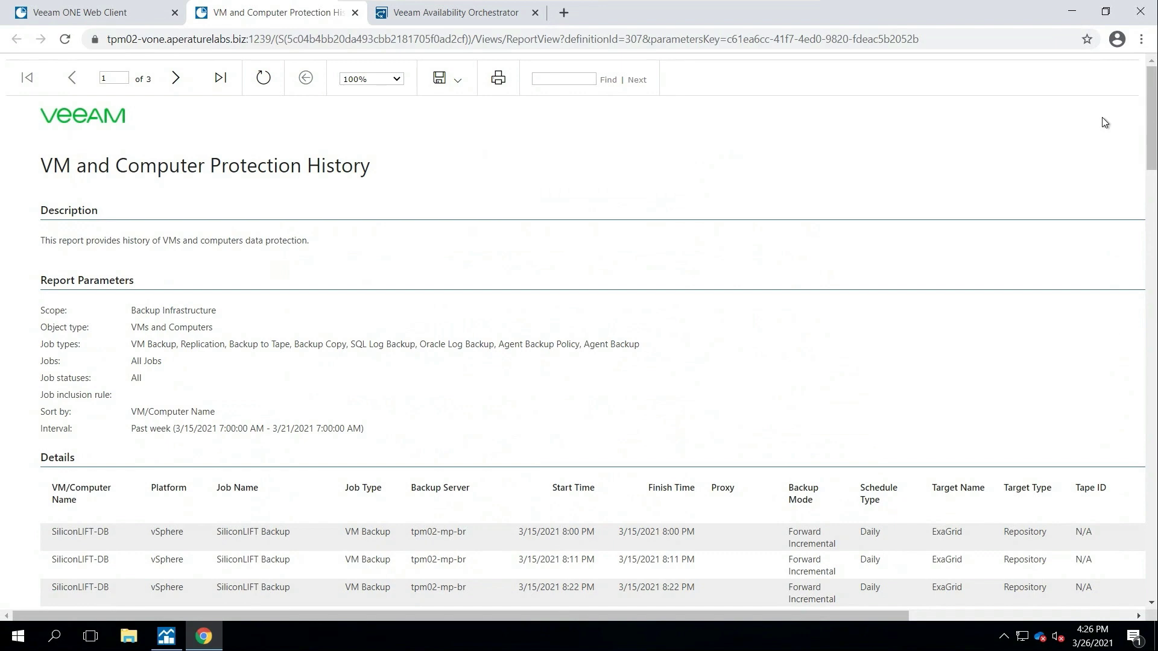
{"action": "left_click_drag", "start_coordinate": [1150, 148], "coordinate": [1144, 263]}
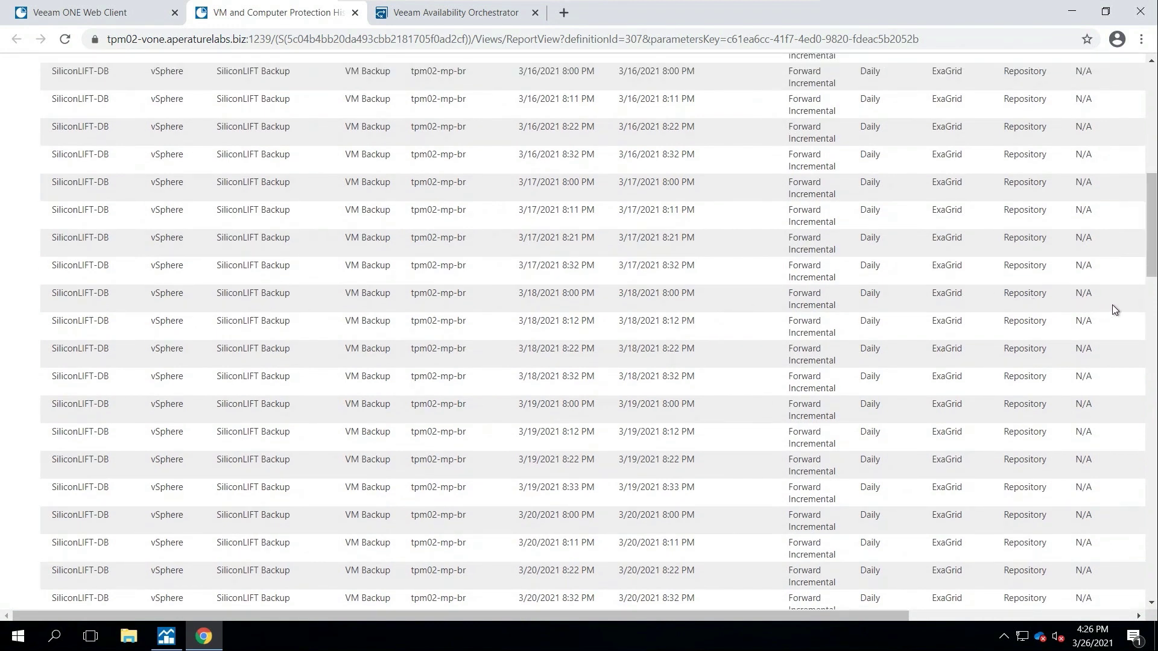
{"action": "left_click_drag", "start_coordinate": [1151, 250], "coordinate": [1130, 396]}
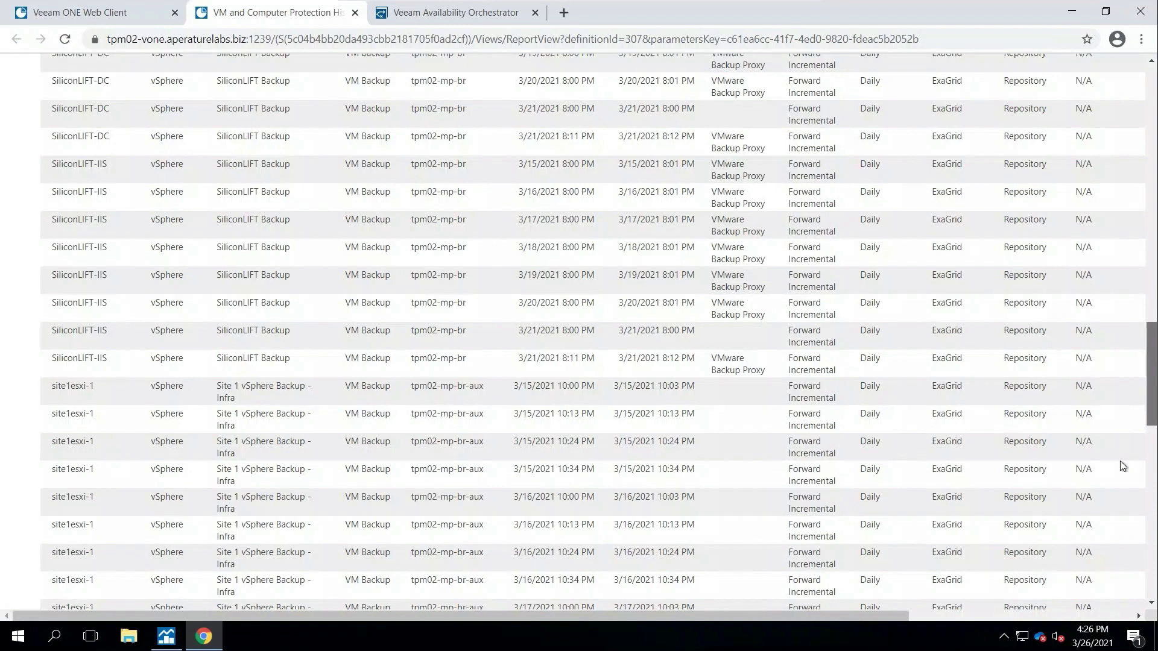
{"action": "scroll", "coordinate": [1121, 450], "scroll_direction": "down", "scroll_amount": 9}
{"action": "scroll", "coordinate": [1116, 604], "scroll_direction": "up", "scroll_amount": 20}
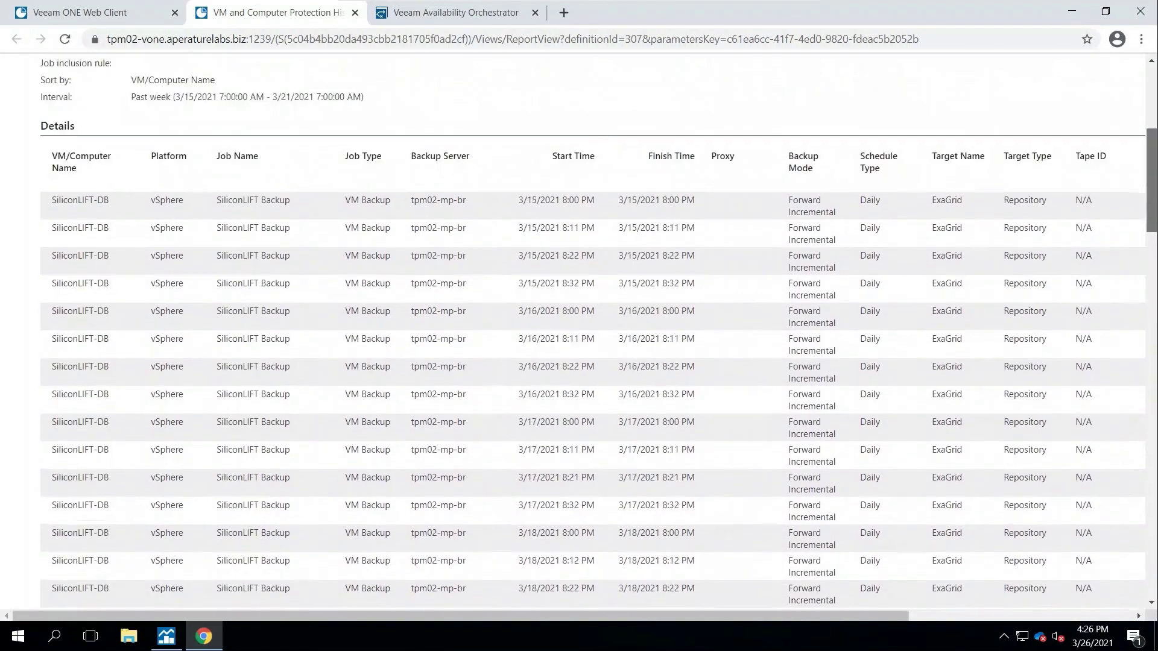